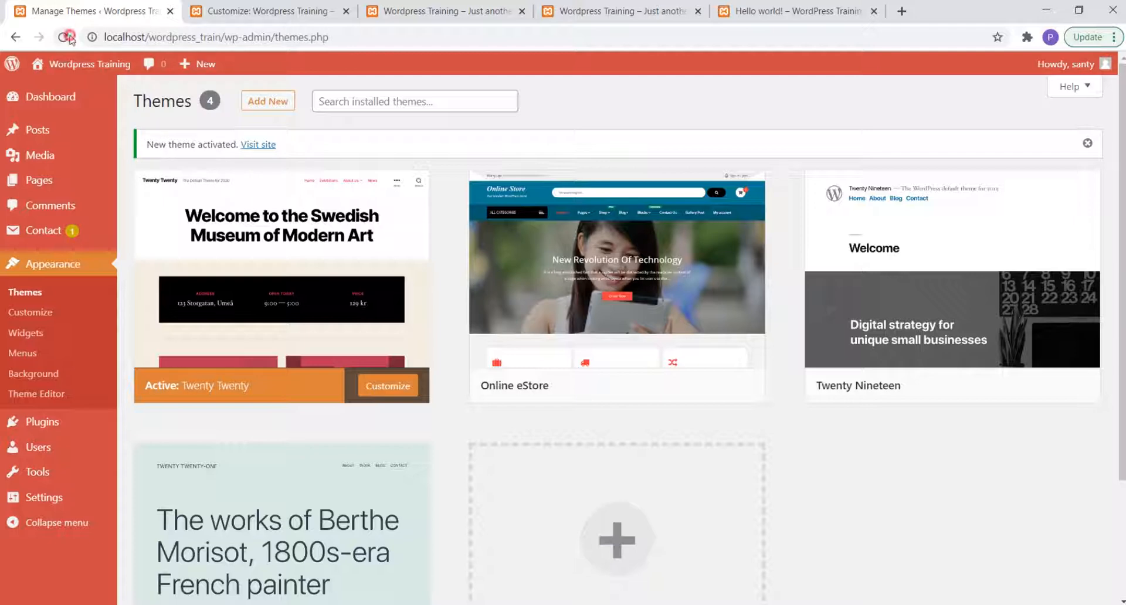
Reload the installed themes page, open the directory for adding themes and list the Popular themes.
click(64, 37)
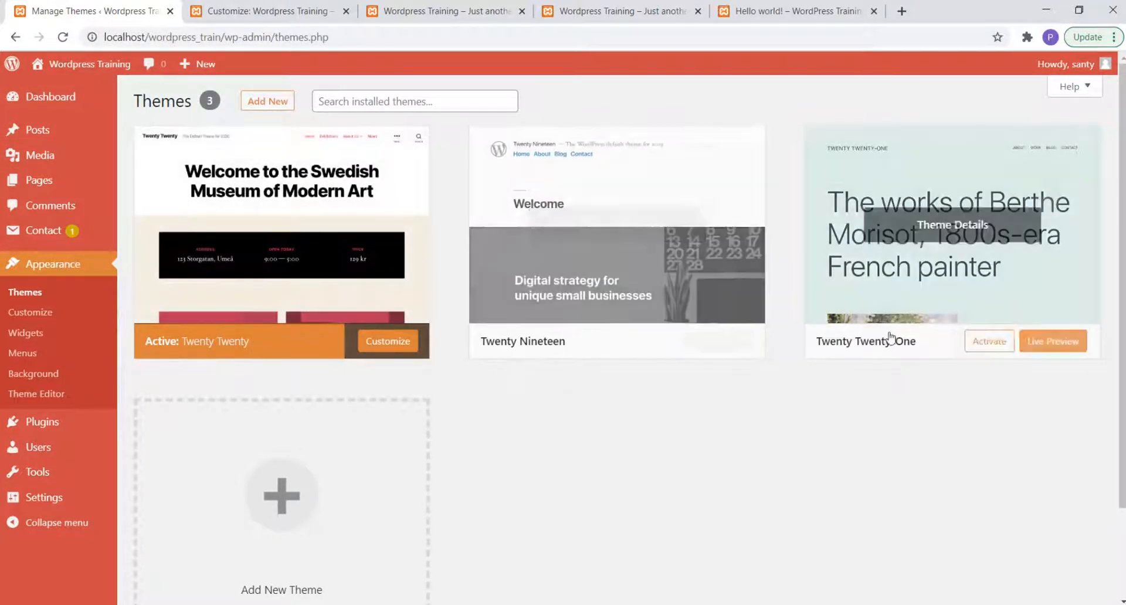
click(265, 105)
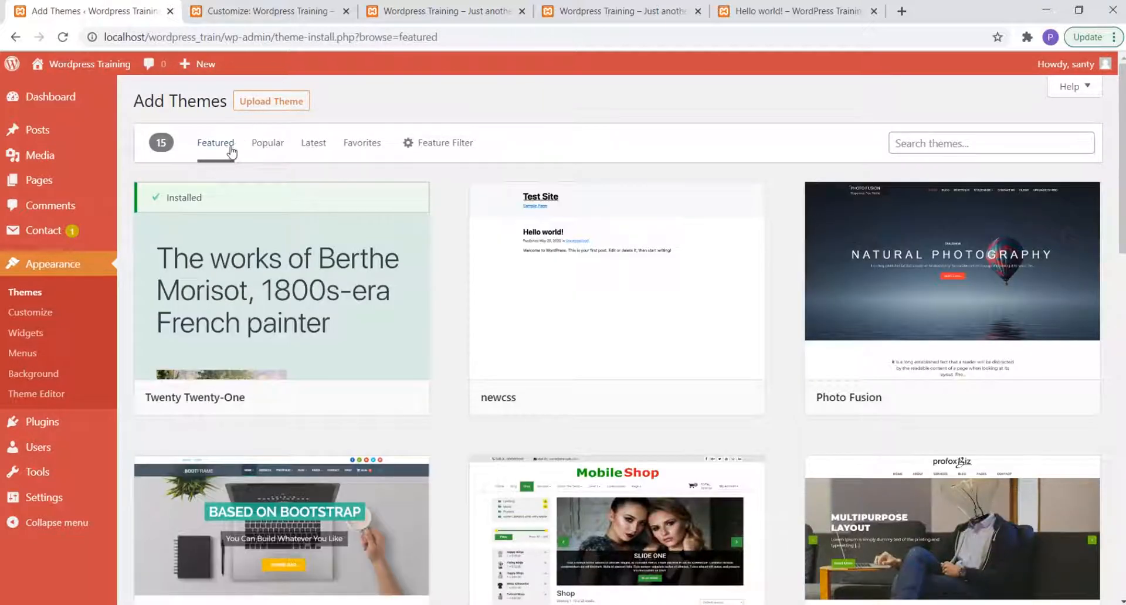
click(254, 150)
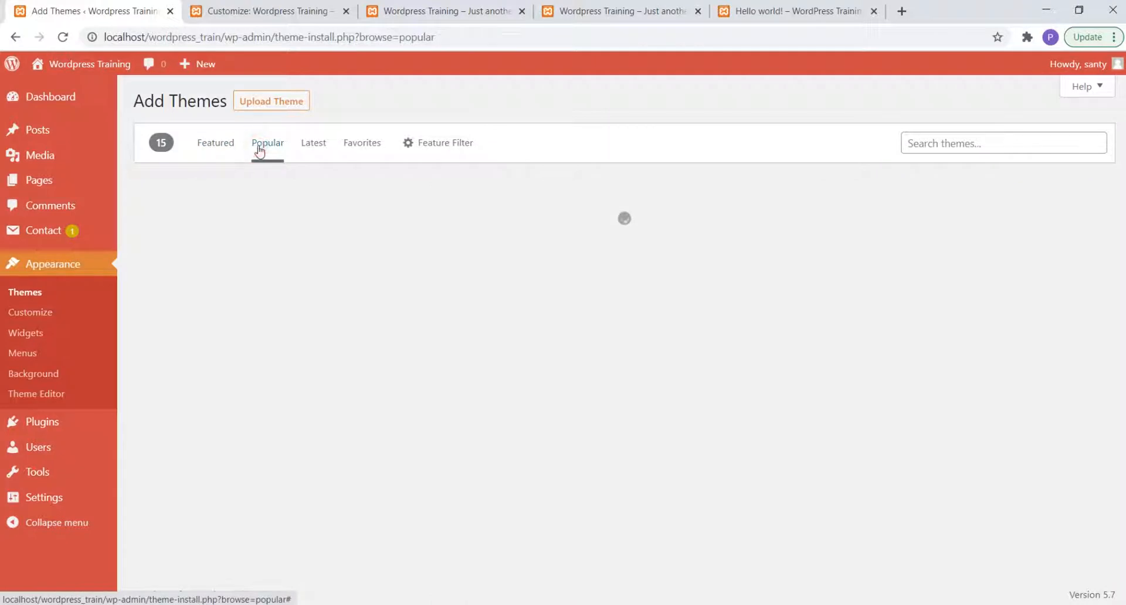
click(321, 152)
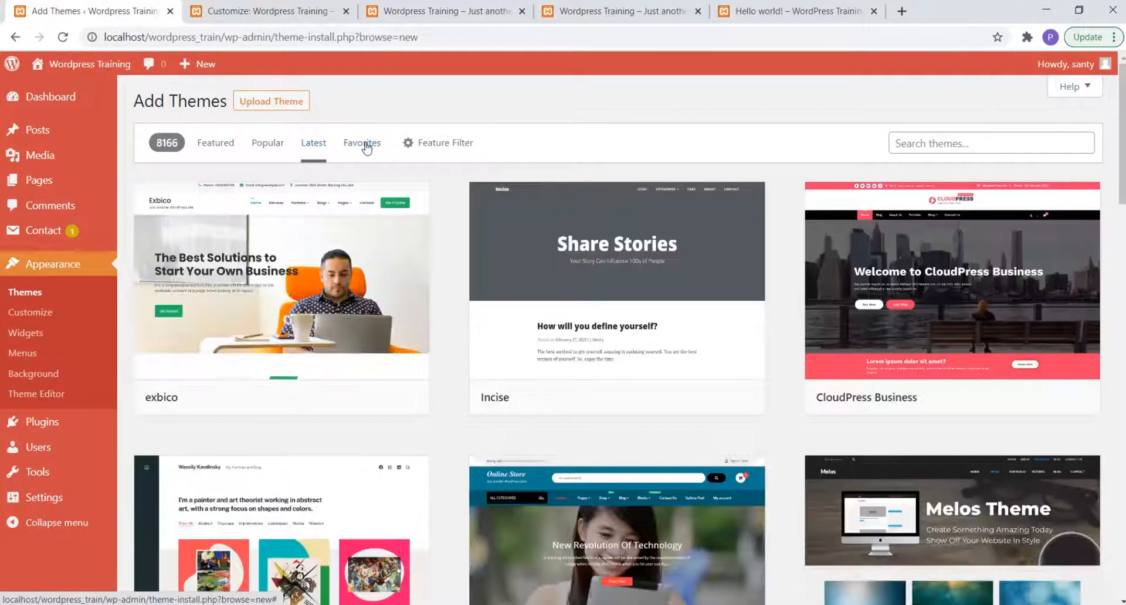
click(363, 144)
click(304, 144)
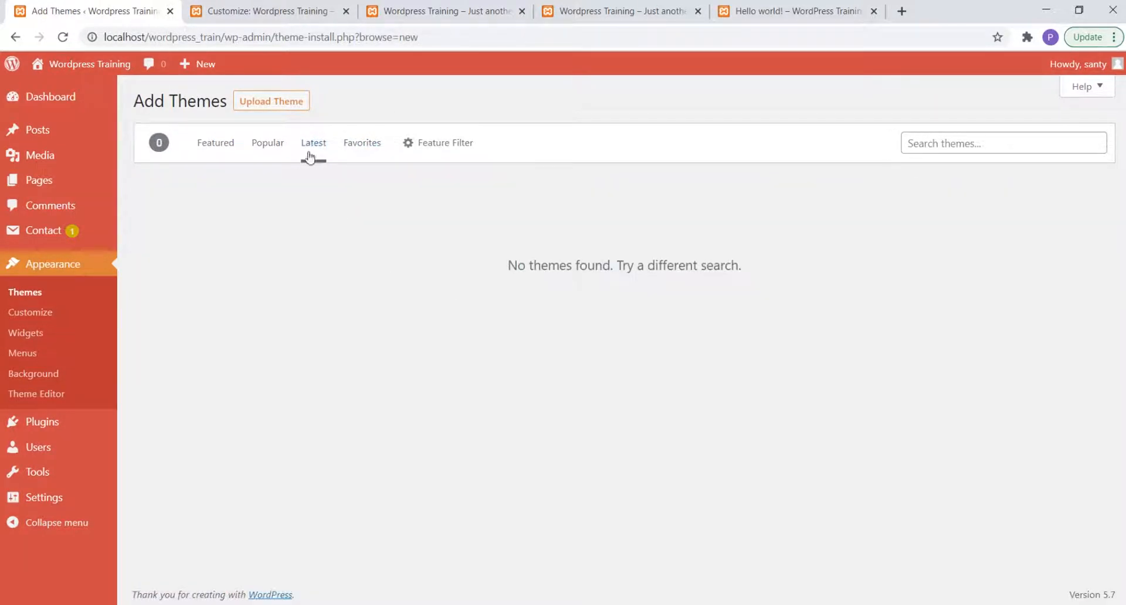
click(272, 145)
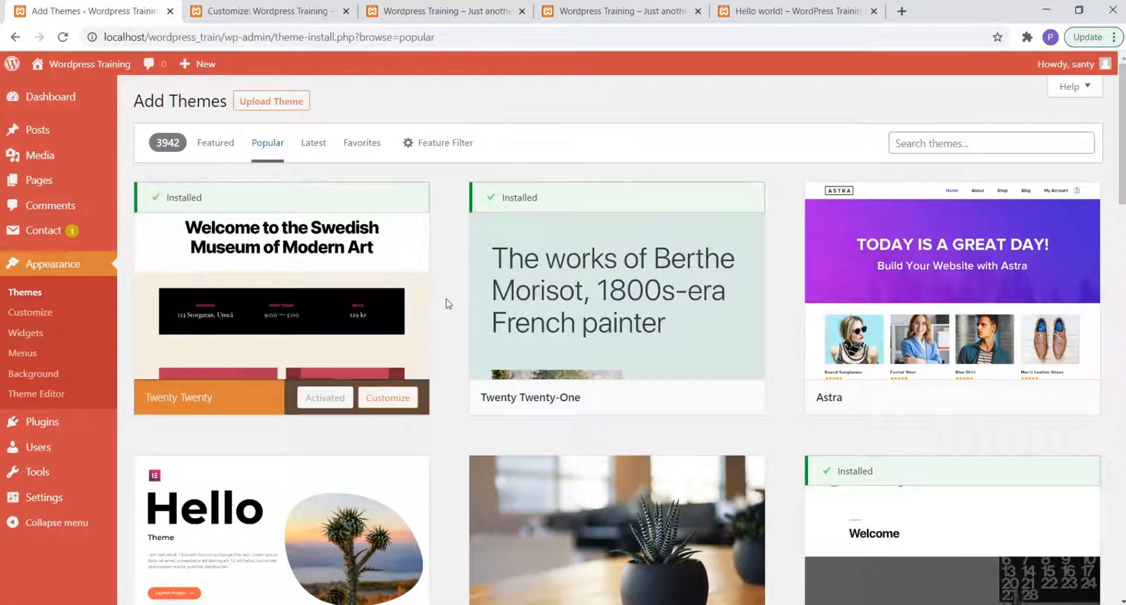
Install the Hestia theme from the popular themes and activate it.
scroll(778, 312, down, 10)
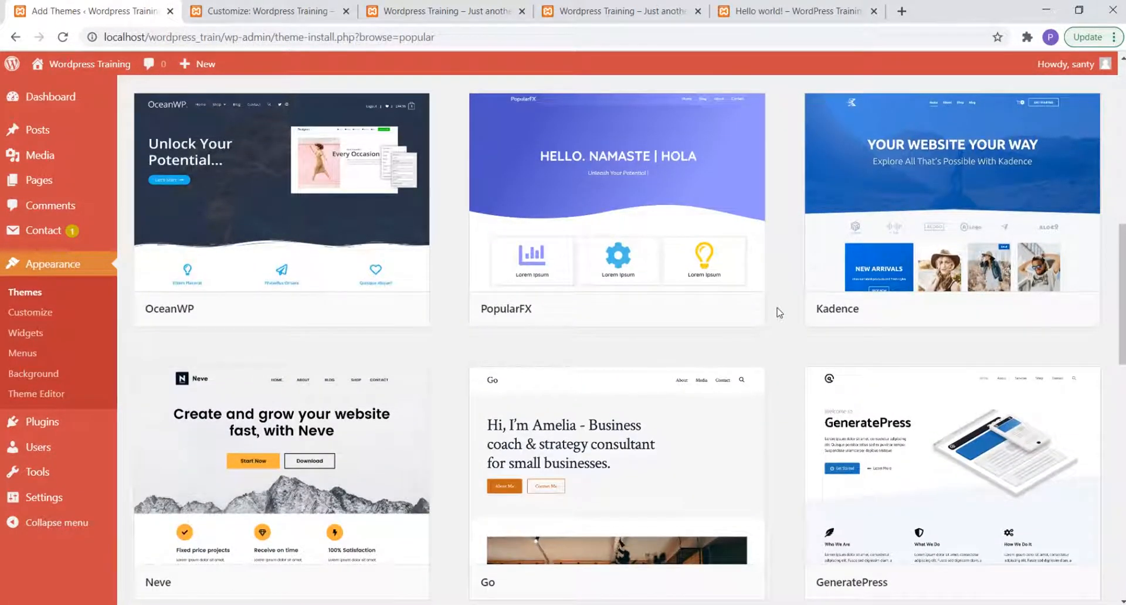
scroll(778, 311, down, 5)
scroll(778, 312, up, 2)
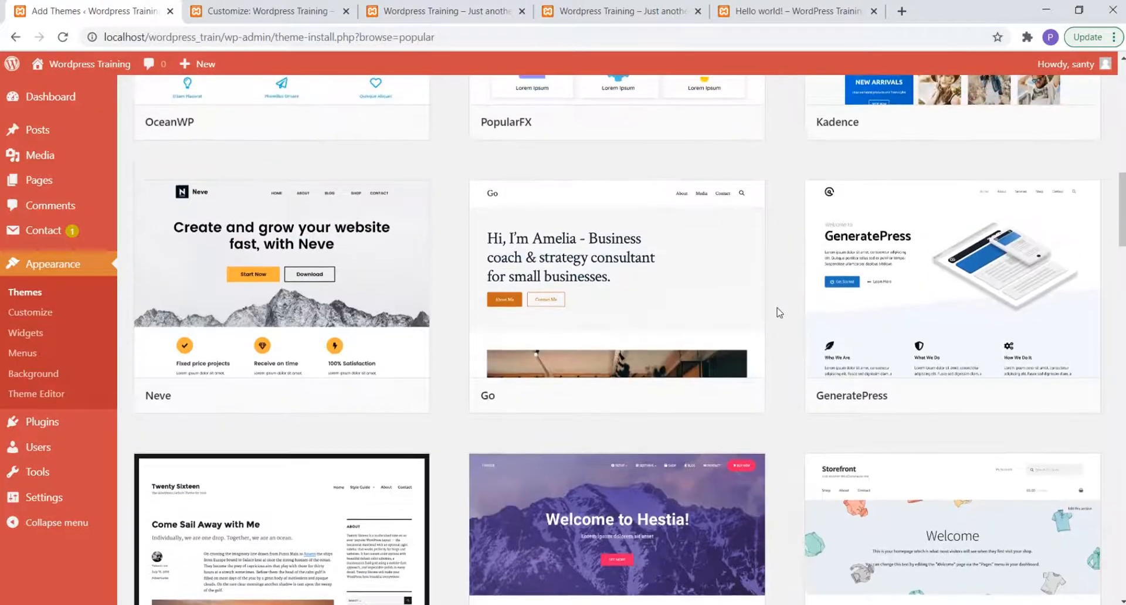
scroll(778, 311, up, 3)
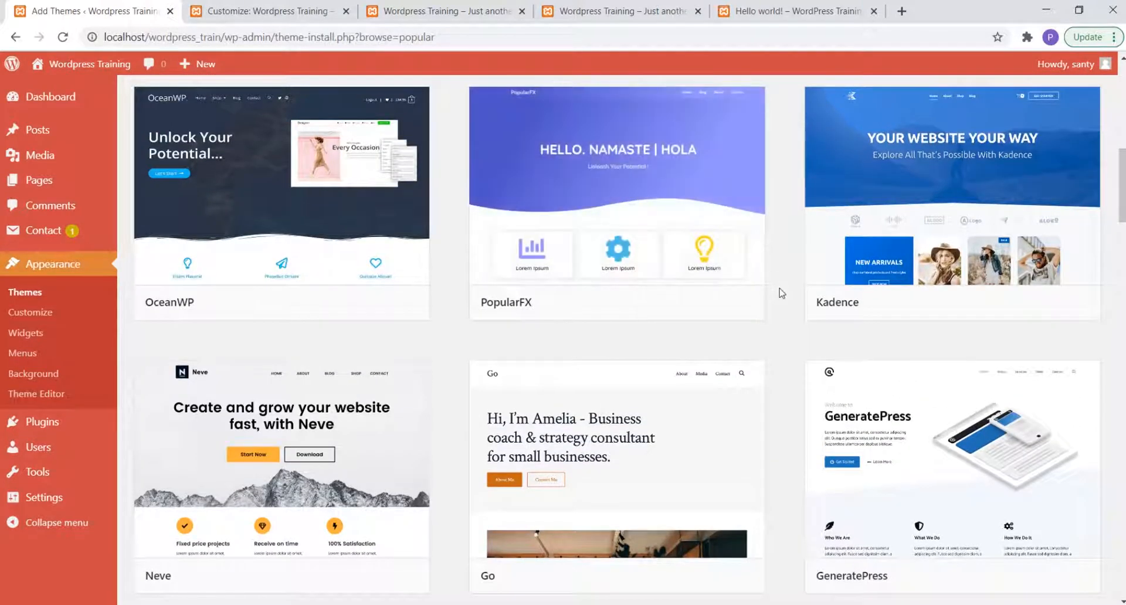
scroll(782, 311, down, 10)
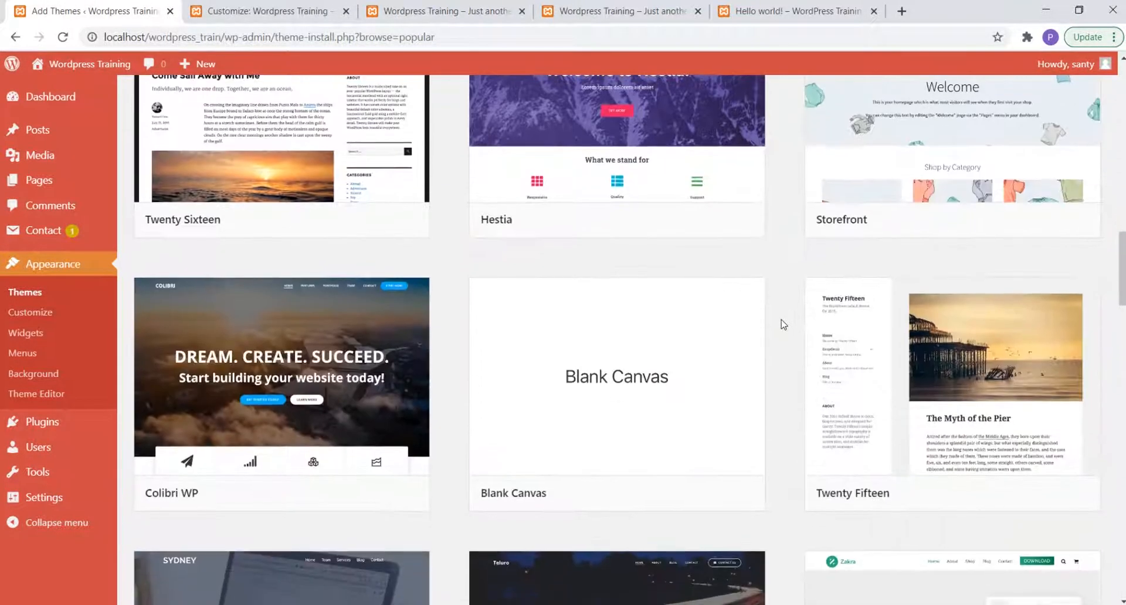
scroll(783, 324, up, 4)
mouse_move(674, 441)
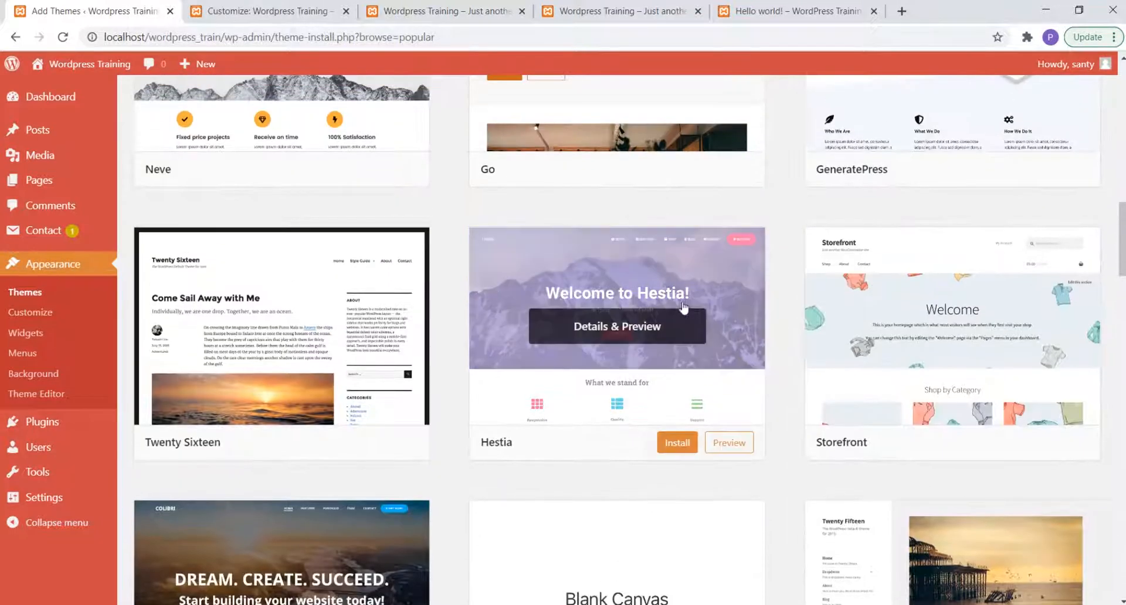
click(675, 444)
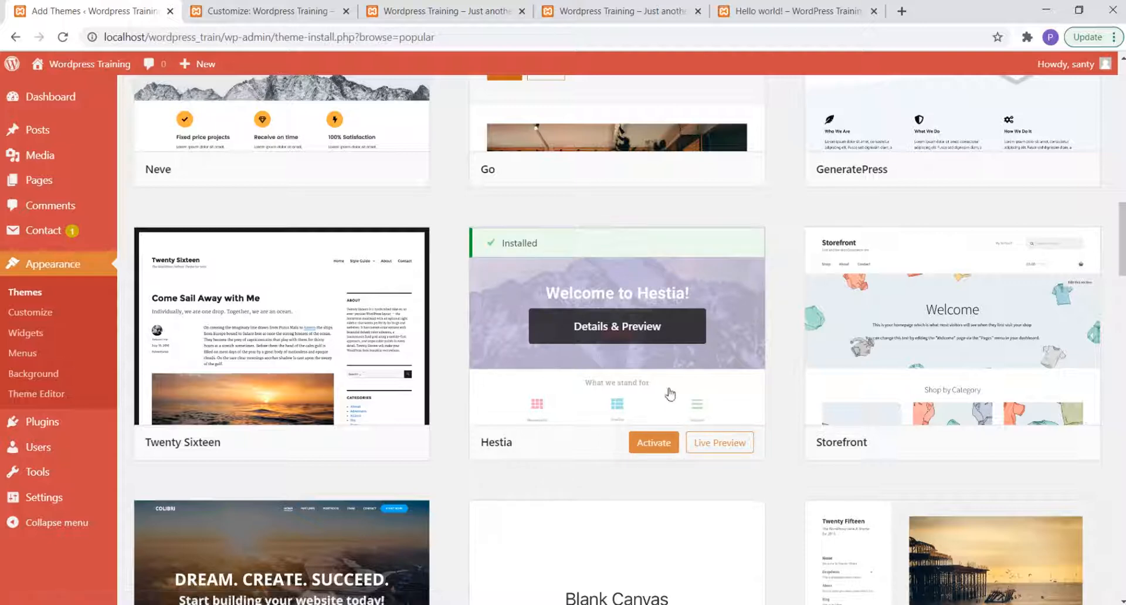
click(660, 444)
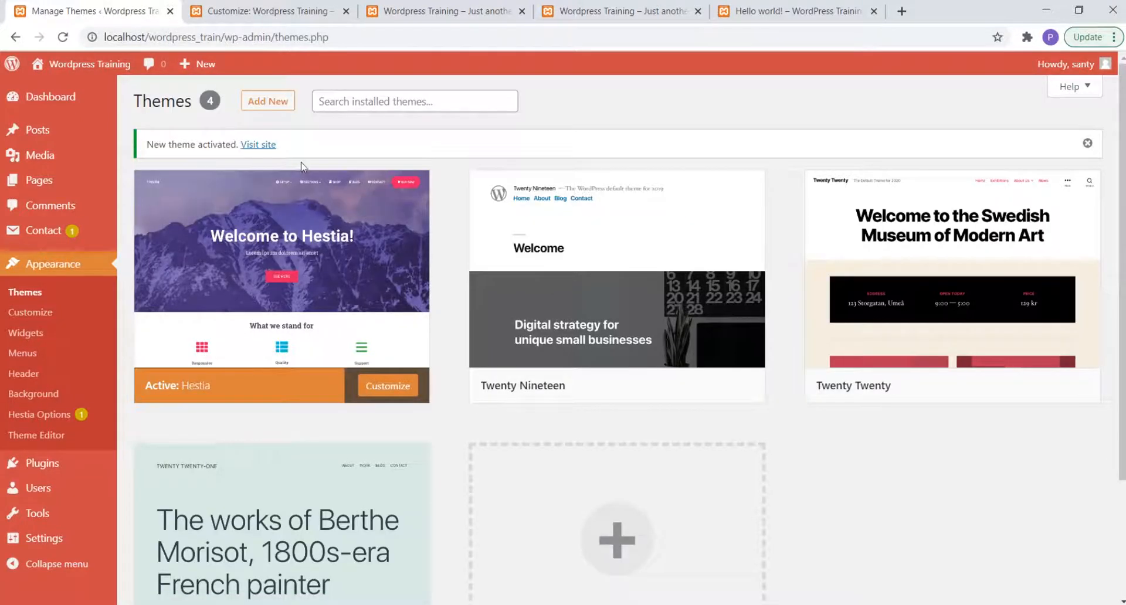
Visit the live site and examine how its homepage posts look with the Hestia theme.
click(249, 145)
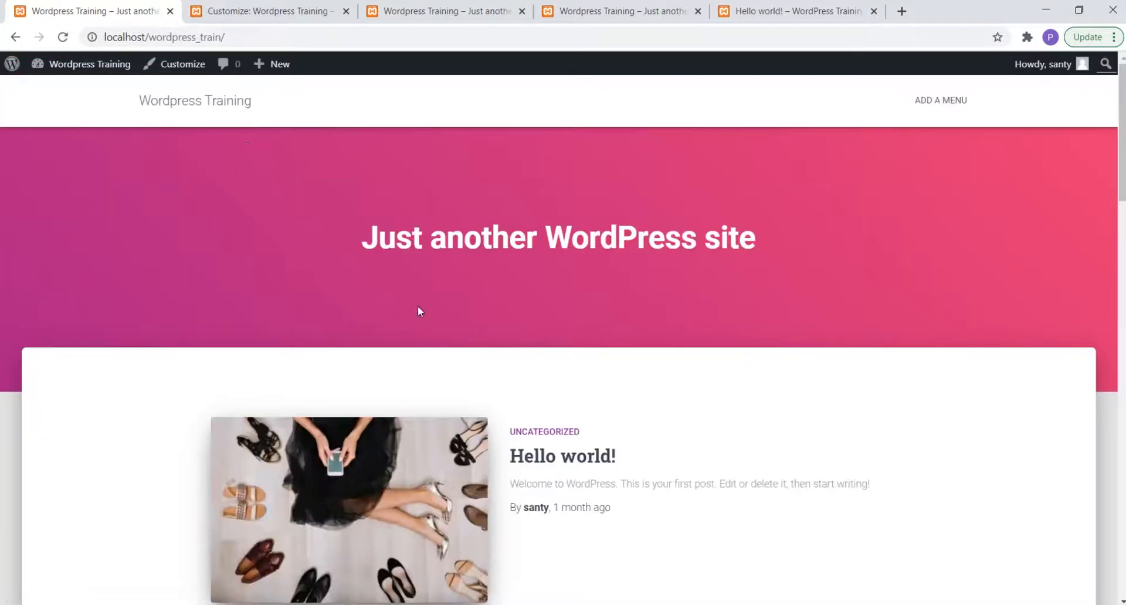
scroll(417, 311, down, 20)
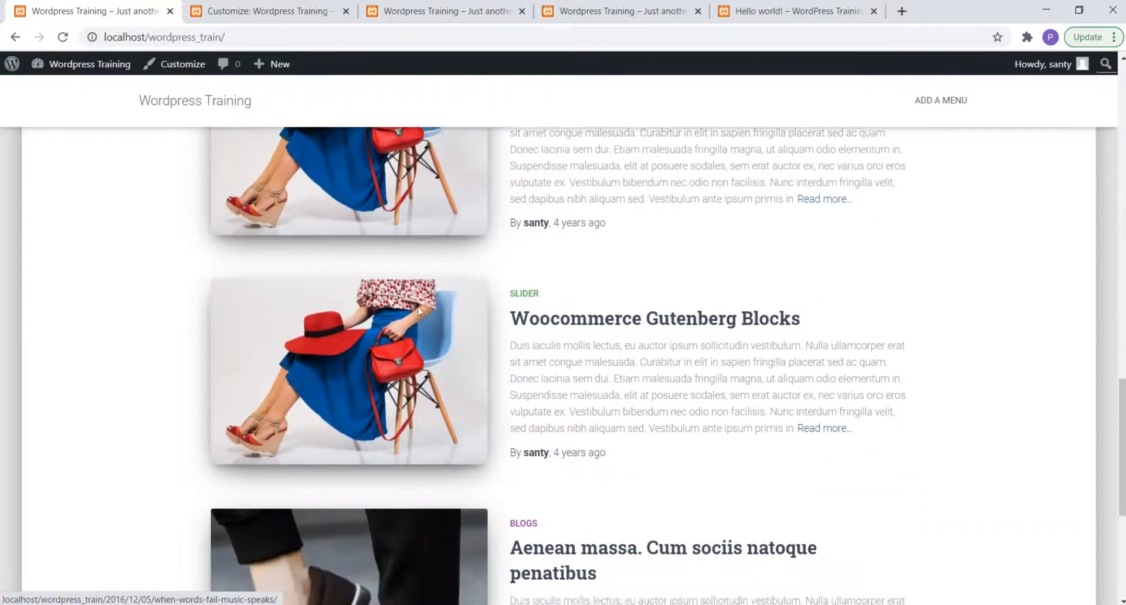
scroll(419, 310, down, 5)
scroll(419, 311, up, 20)
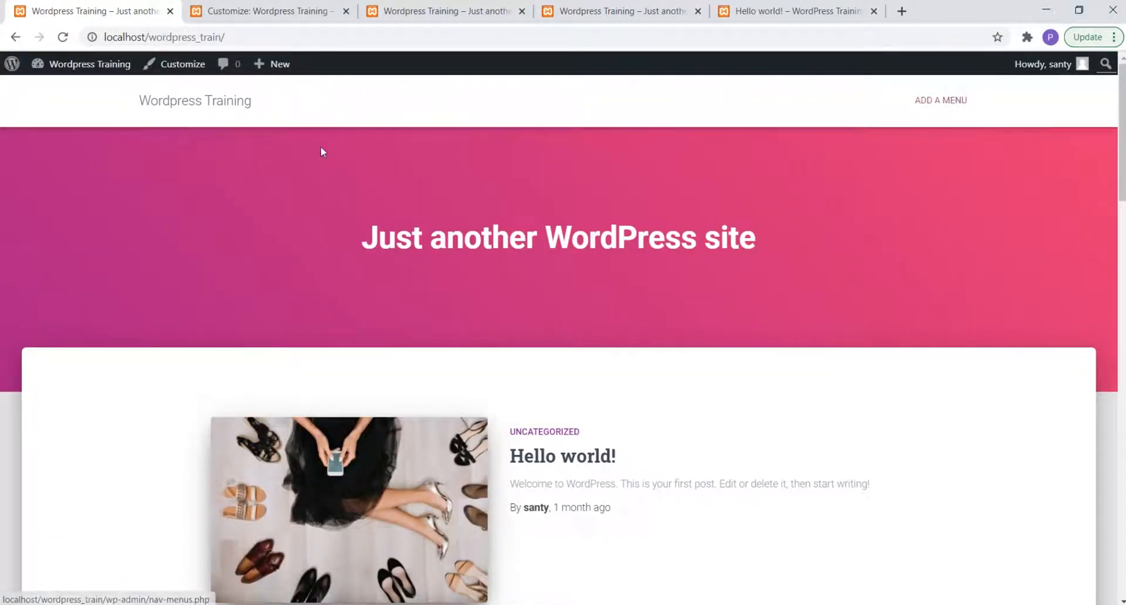
Install and activate the OrbitFox by ThemeIsle companion plugin from the recommended actions in Hestia Options.
mouse_move(67, 65)
click(61, 88)
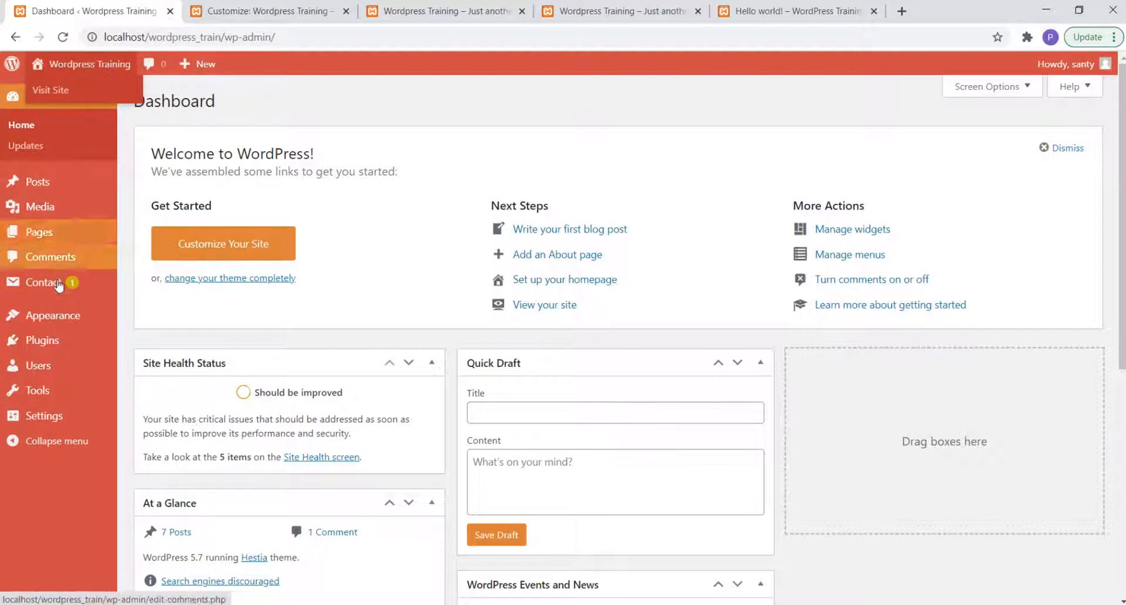
mouse_move(57, 292)
mouse_move(62, 317)
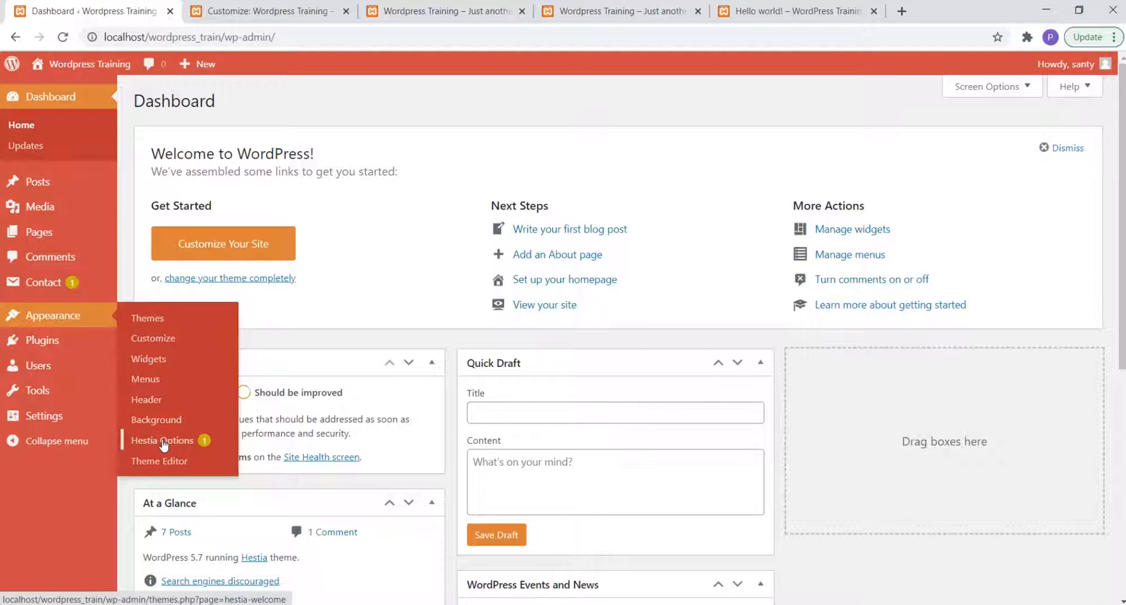
click(164, 446)
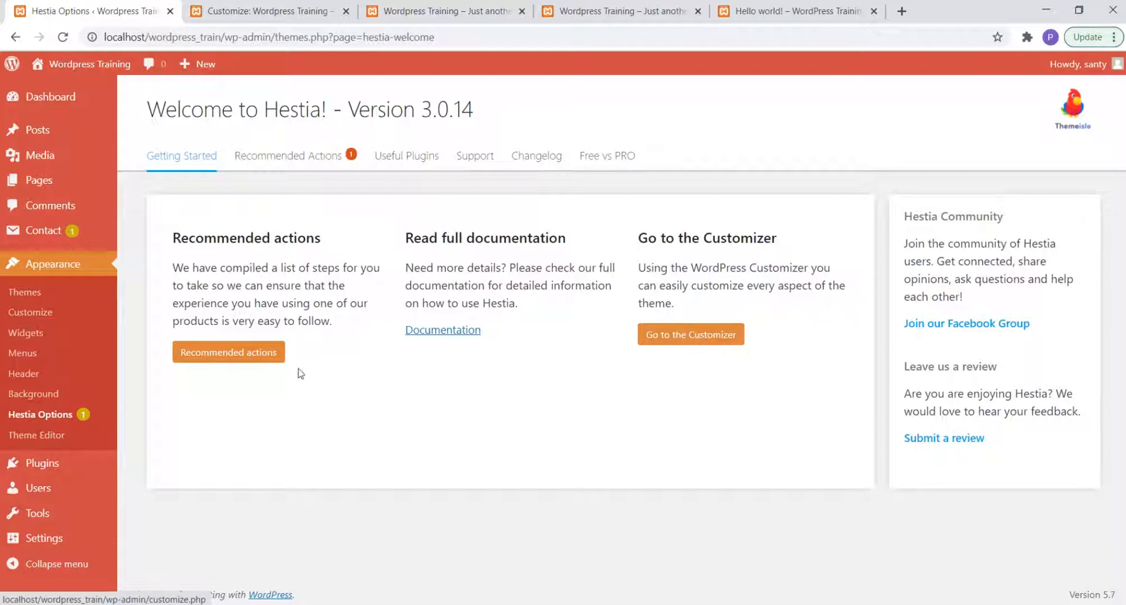
click(251, 356)
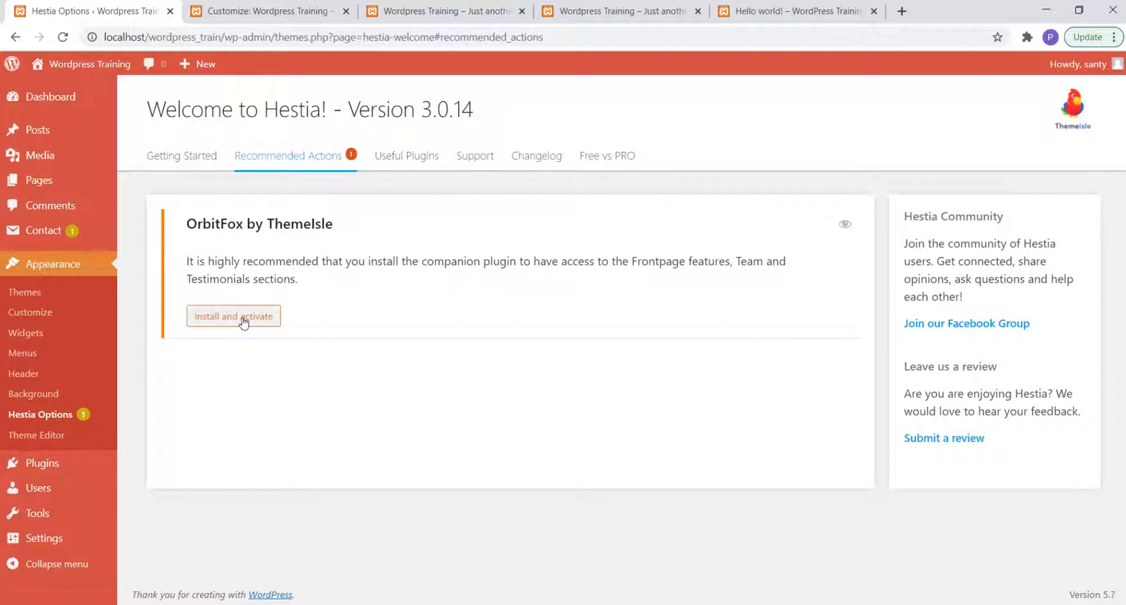
click(238, 319)
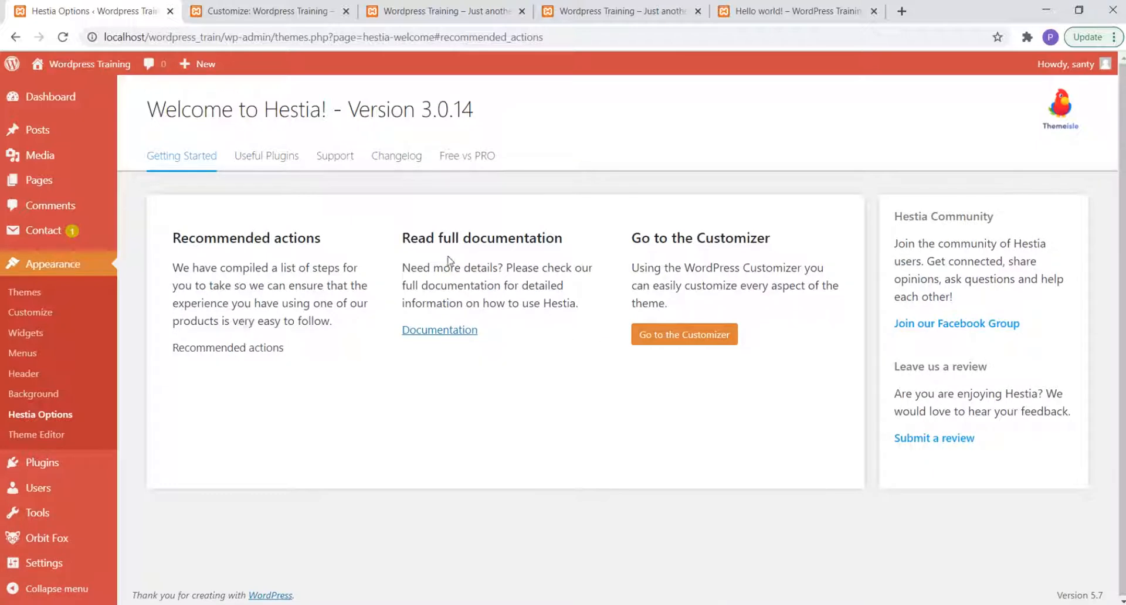
Open the live site in a new browser tab and close the old Customizer tab, discarding its unsaved changes.
click(237, 8)
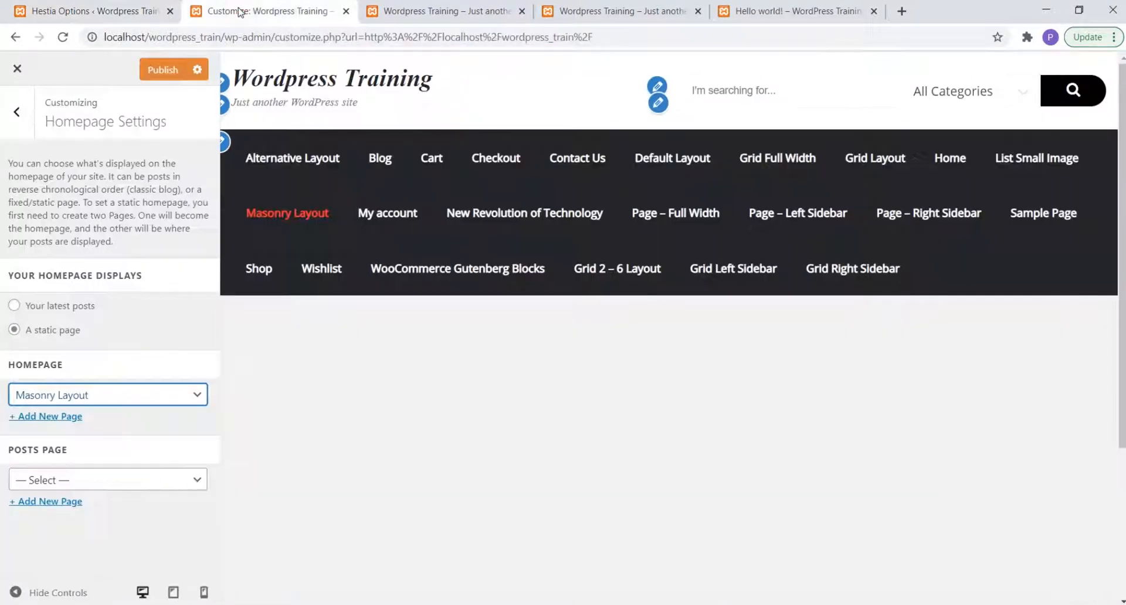
click(121, 5)
mouse_move(82, 65)
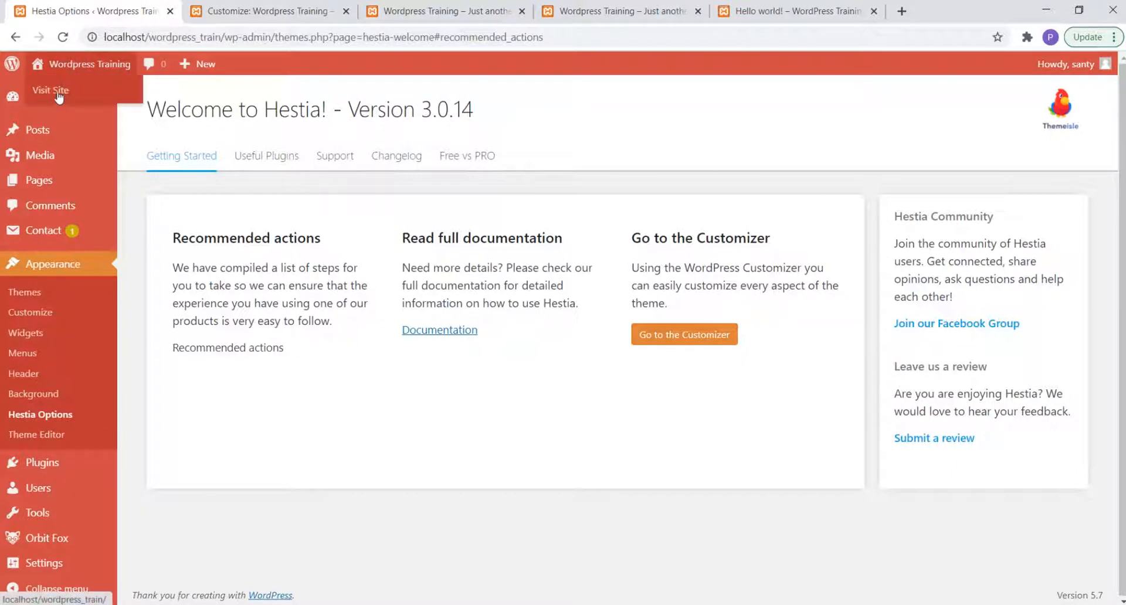
right_click(59, 93)
click(82, 104)
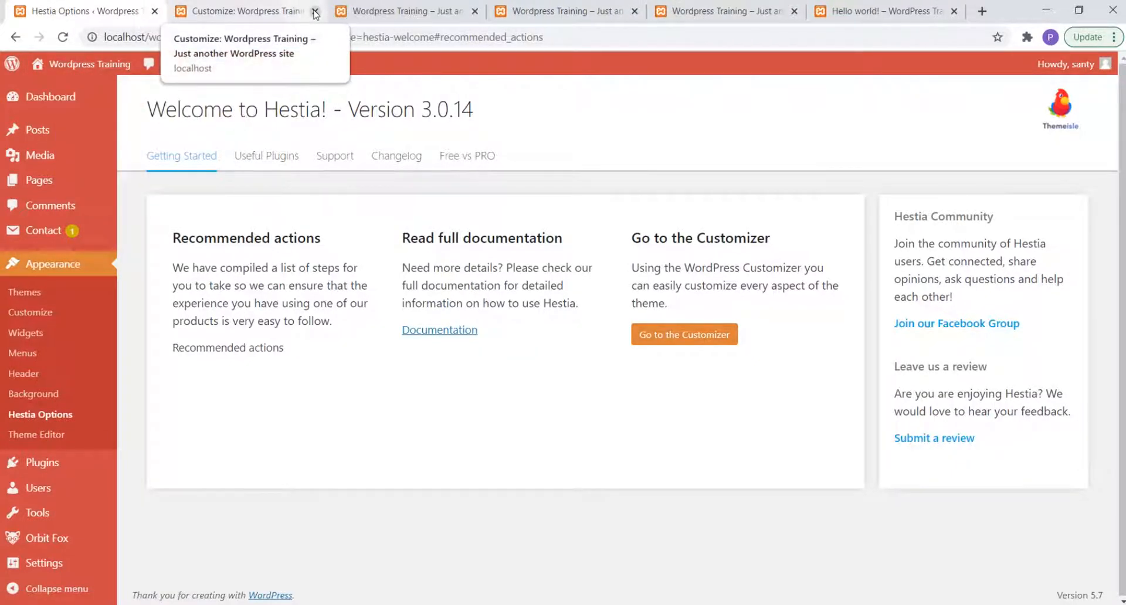
click(315, 12)
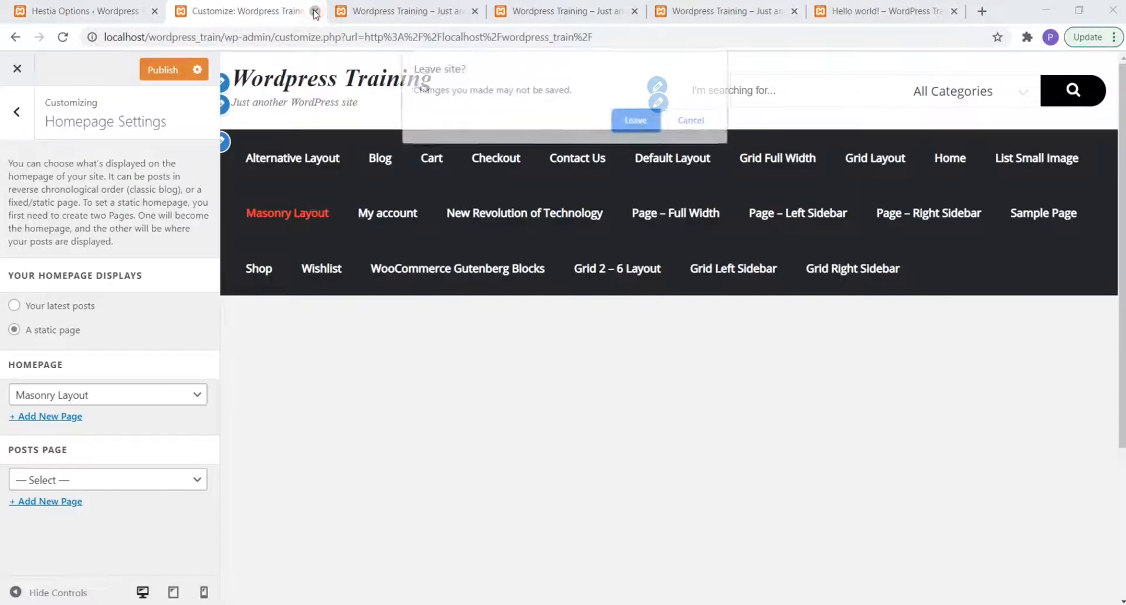
click(622, 121)
Open the Customizer from the live site and close the two old Wordpress Training tabs and the Hello world! tab.
scroll(490, 249, down, 10)
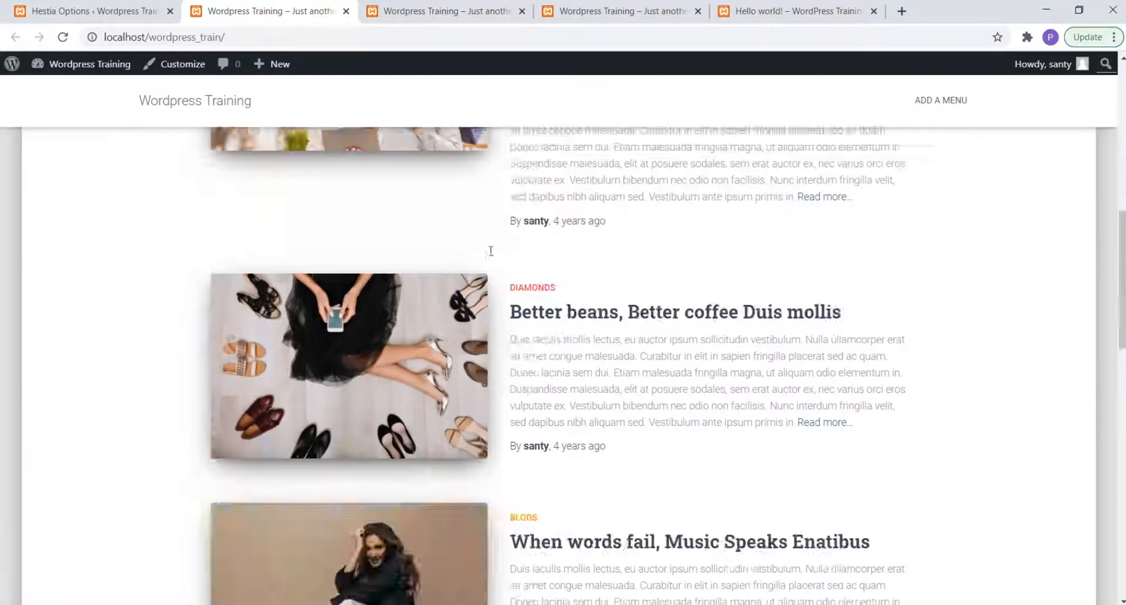
scroll(430, 214, up, 10)
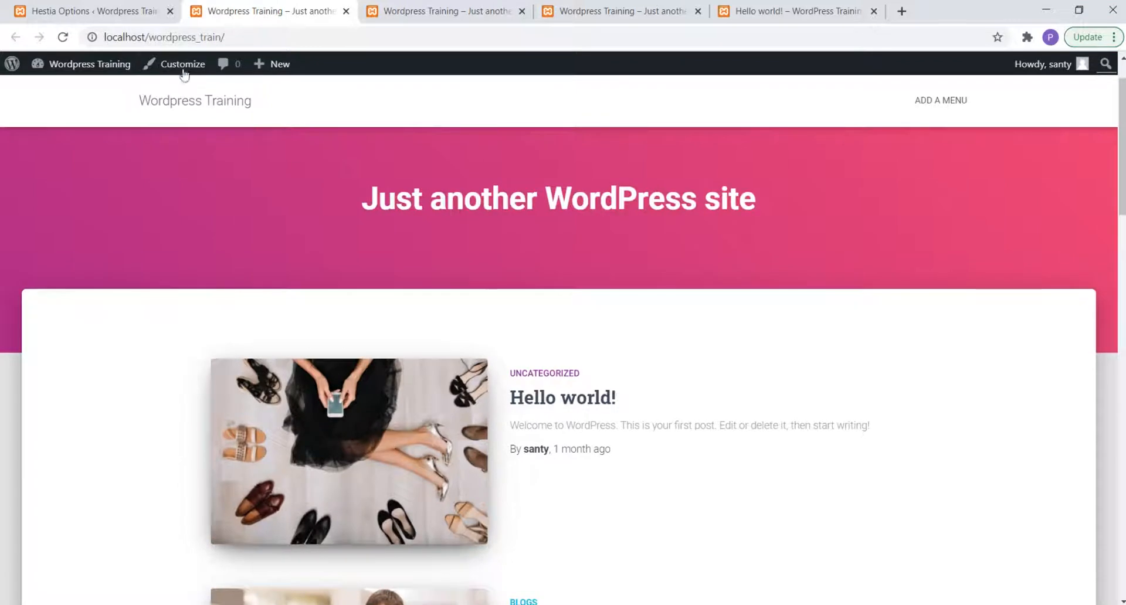
click(176, 64)
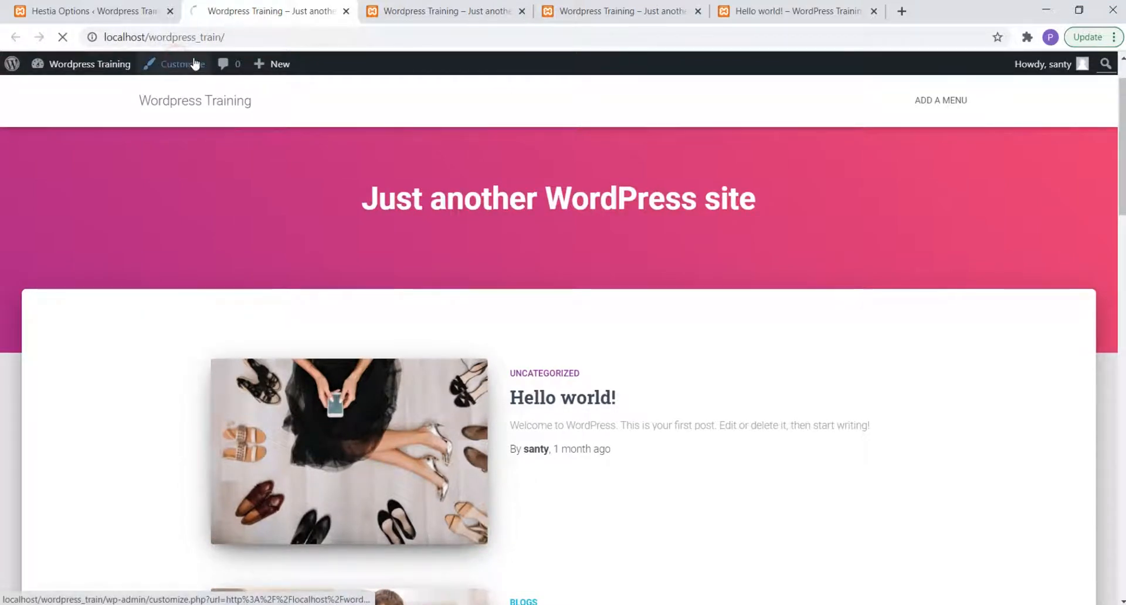
click(520, 13)
click(520, 12)
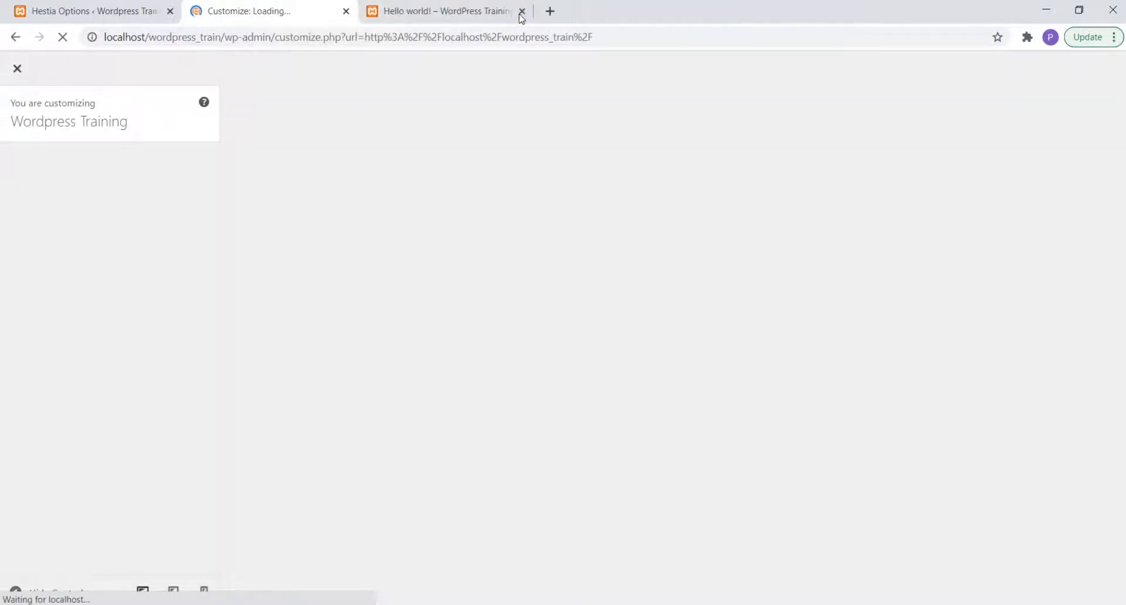
click(522, 12)
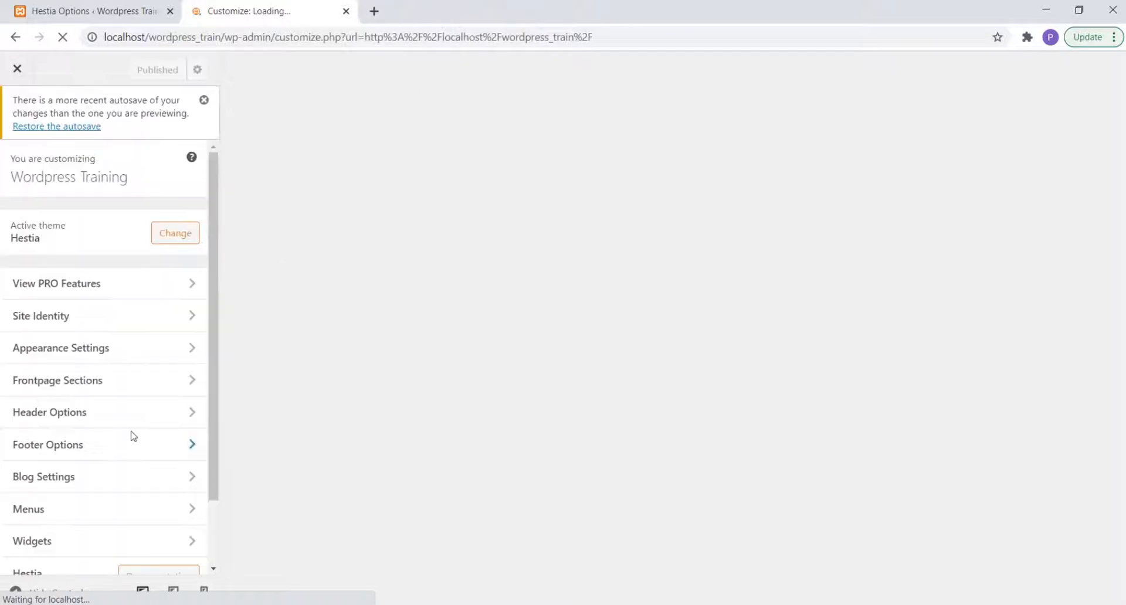
Examine the Hestia PRO features in the Customizer and return to the main list of sections.
scroll(133, 436, down, 2)
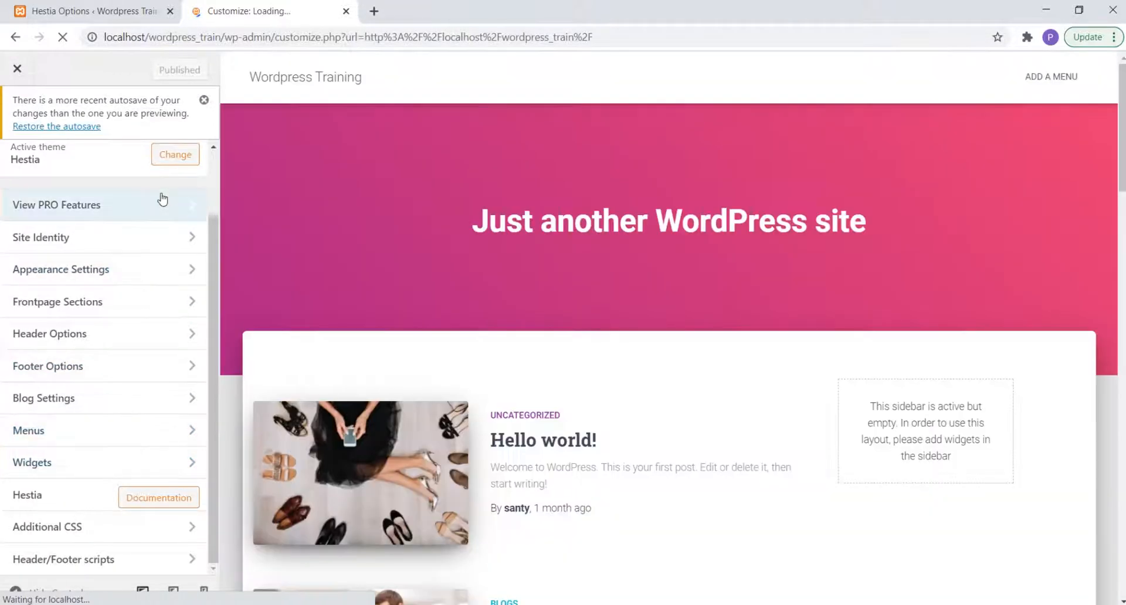
click(160, 203)
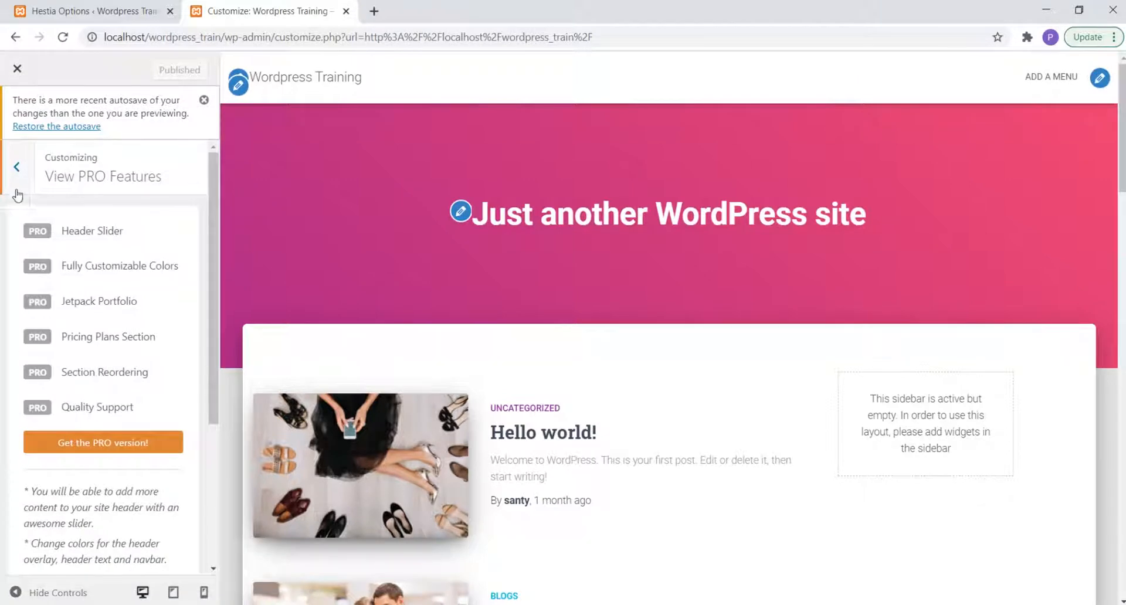
click(17, 167)
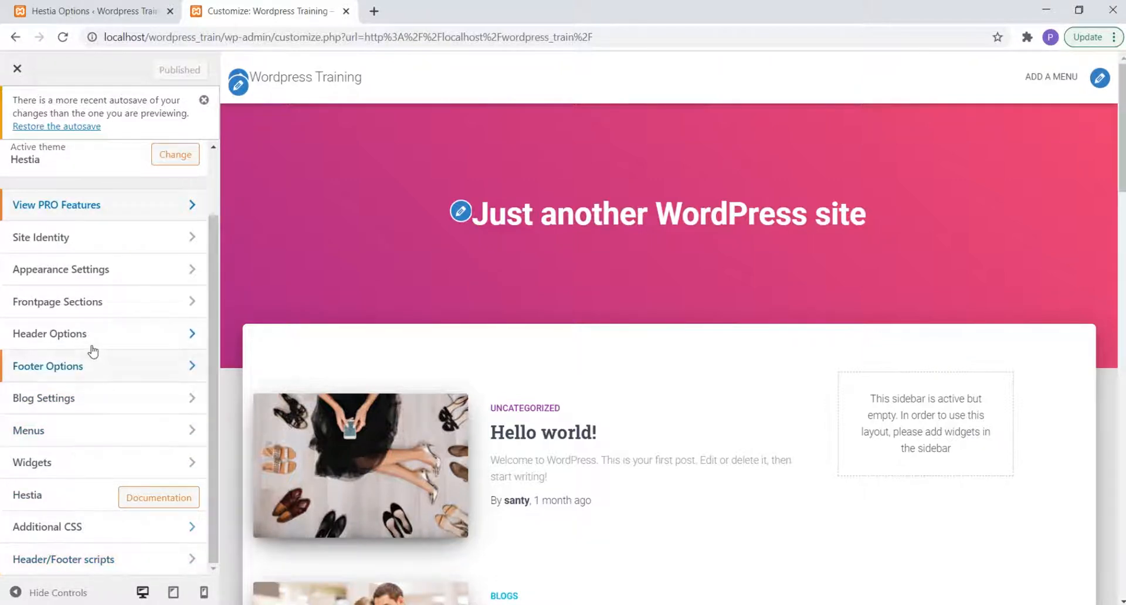
In the general appearance settings, preview the page sidebar layouts, return to no page sidebar, and set the blog layout to no sidebar.
scroll(92, 350, up, 2)
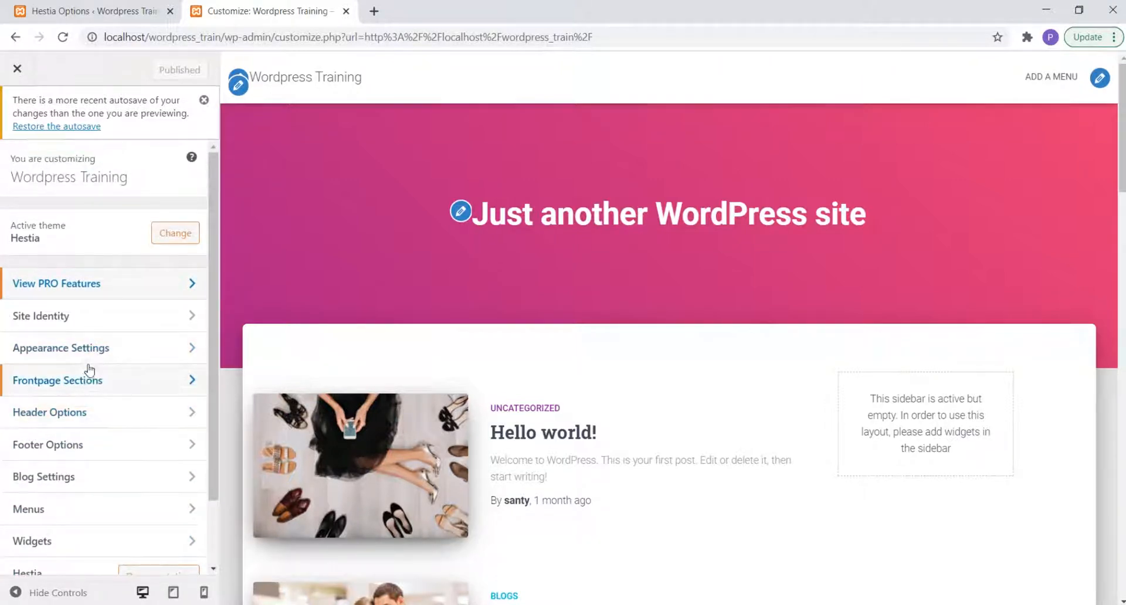
click(87, 359)
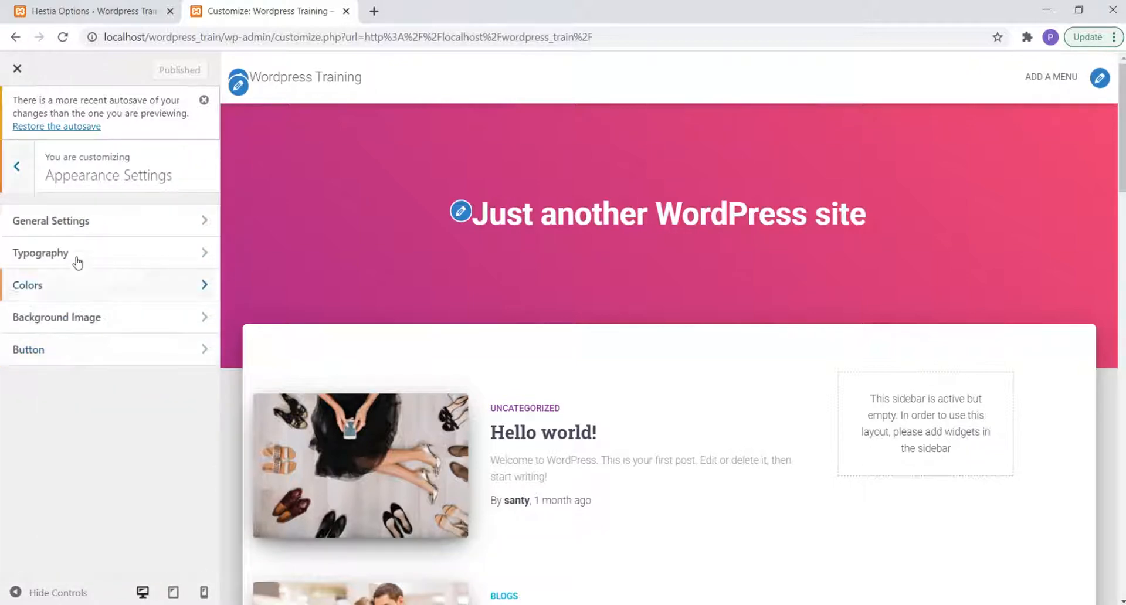
click(68, 228)
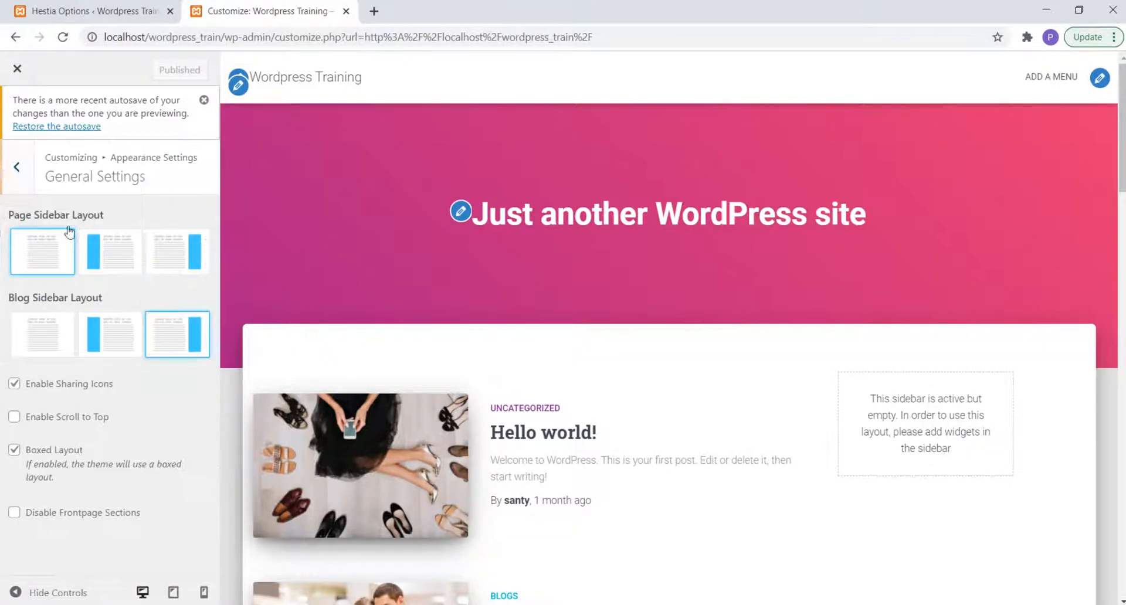
click(112, 256)
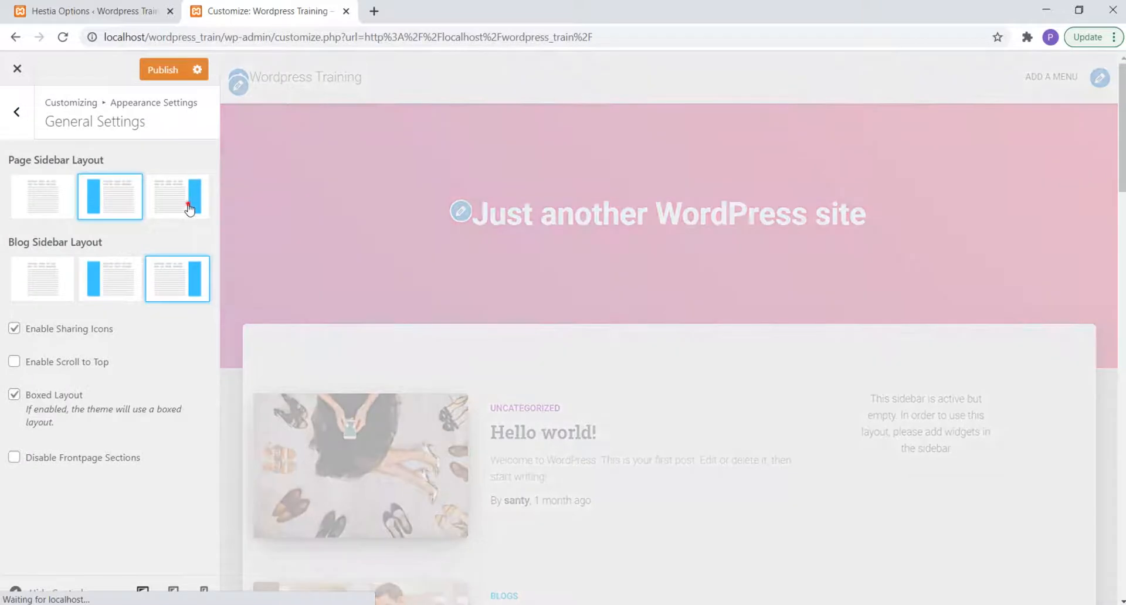
click(188, 209)
click(41, 195)
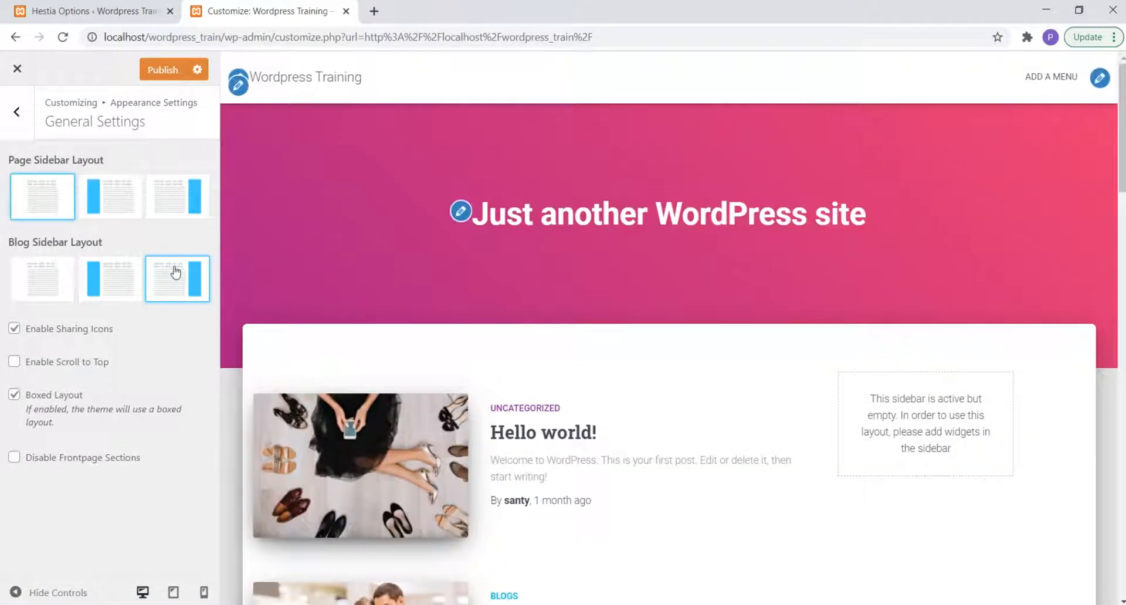
click(48, 282)
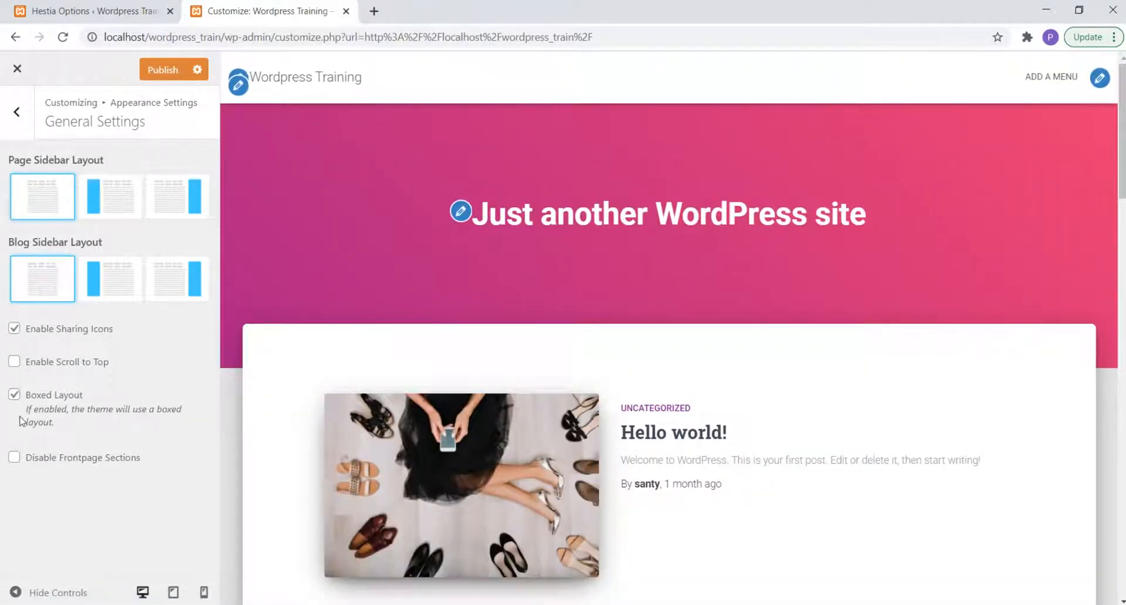
Compare the site preview with Boxed Layout disabled and enabled, leaving the option enabled.
click(15, 396)
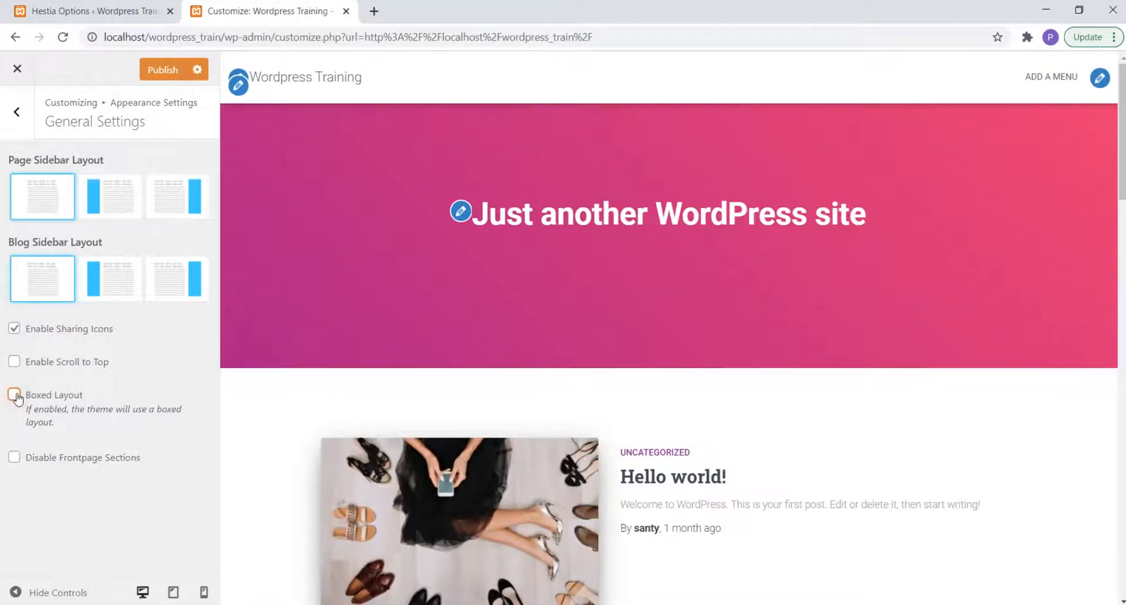
click(14, 395)
click(15, 395)
click(15, 395)
click(14, 395)
click(14, 395)
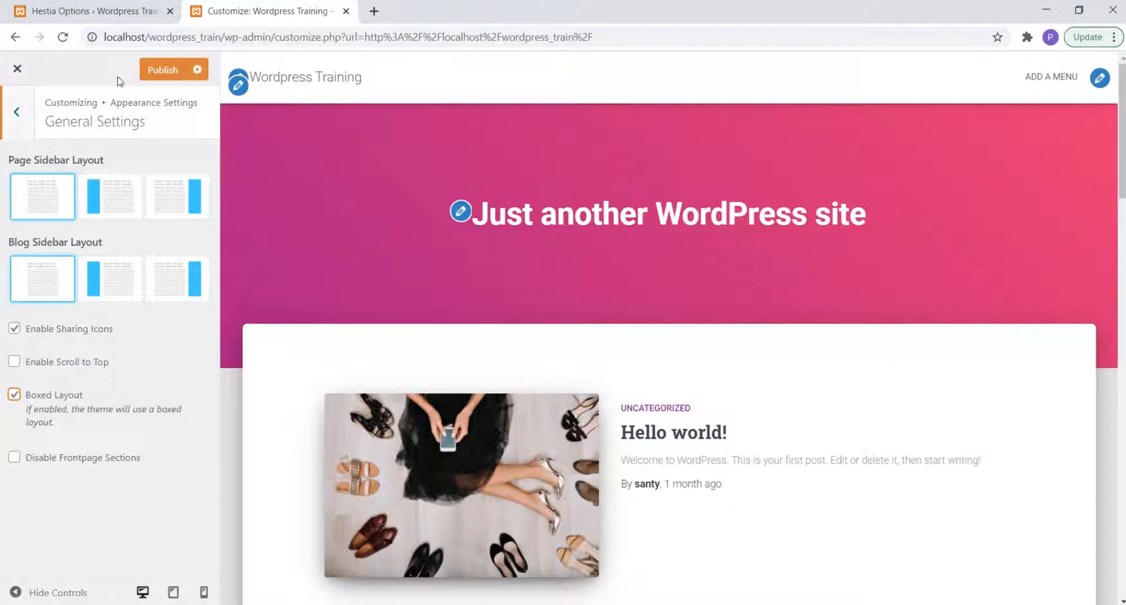
Publish the general appearance changes and return to the main list of Customizer sections.
click(163, 70)
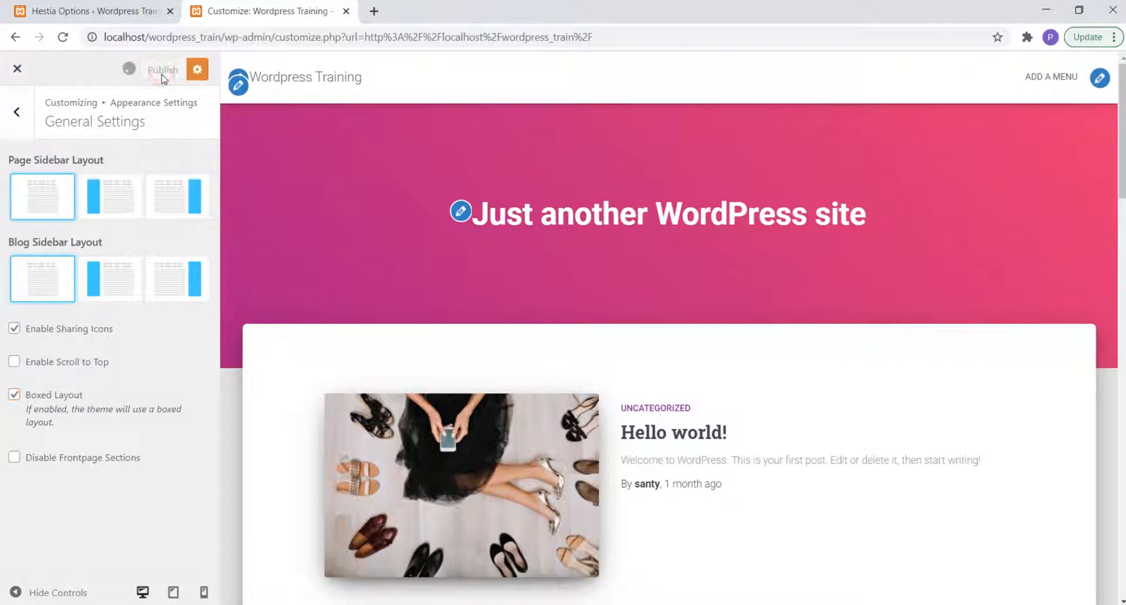
click(22, 112)
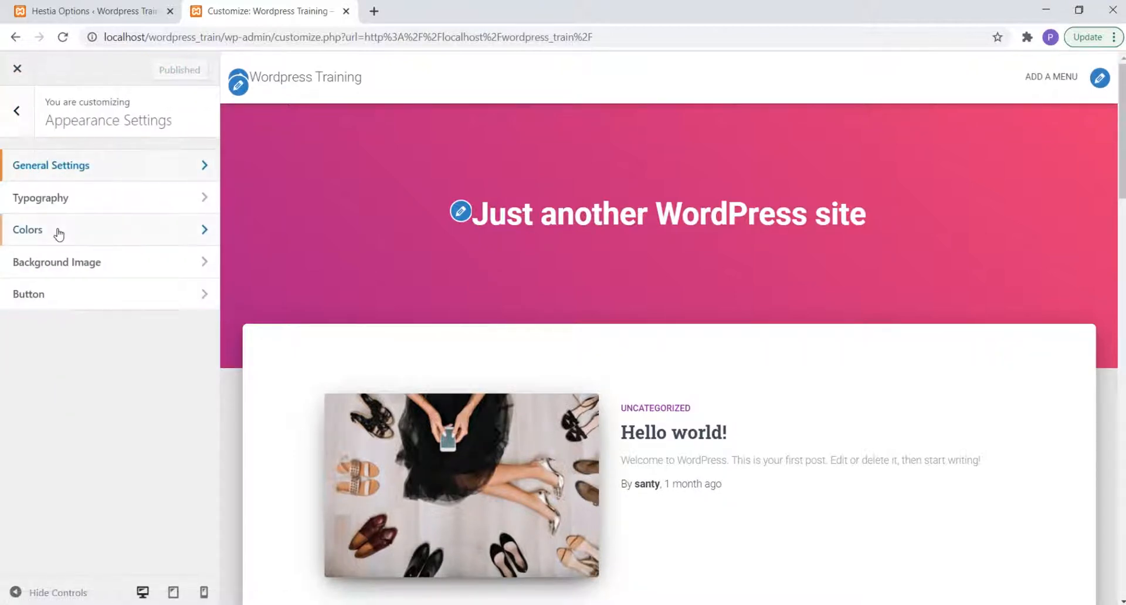
click(18, 113)
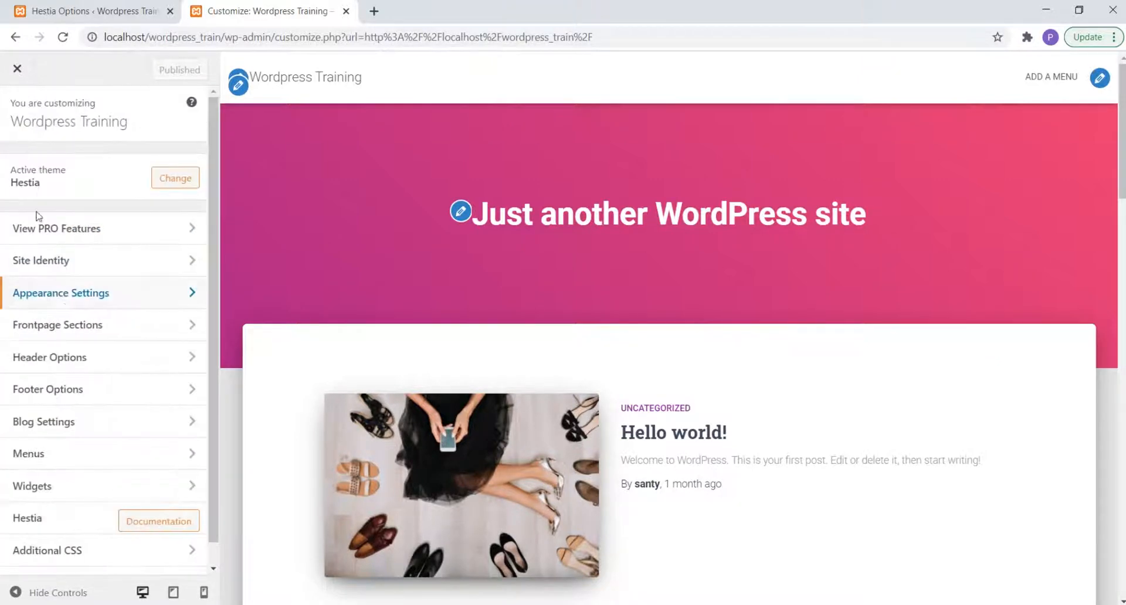
Set the Blog Layout to alternating image sides in Blog Settings, publish the change, and return to the main list.
click(62, 422)
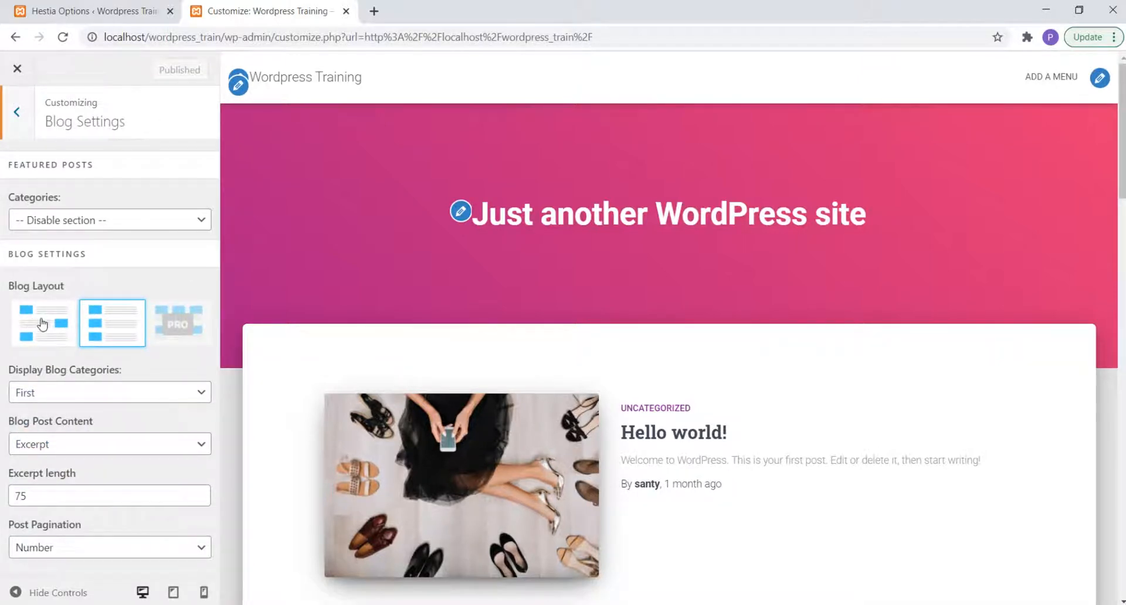
click(42, 324)
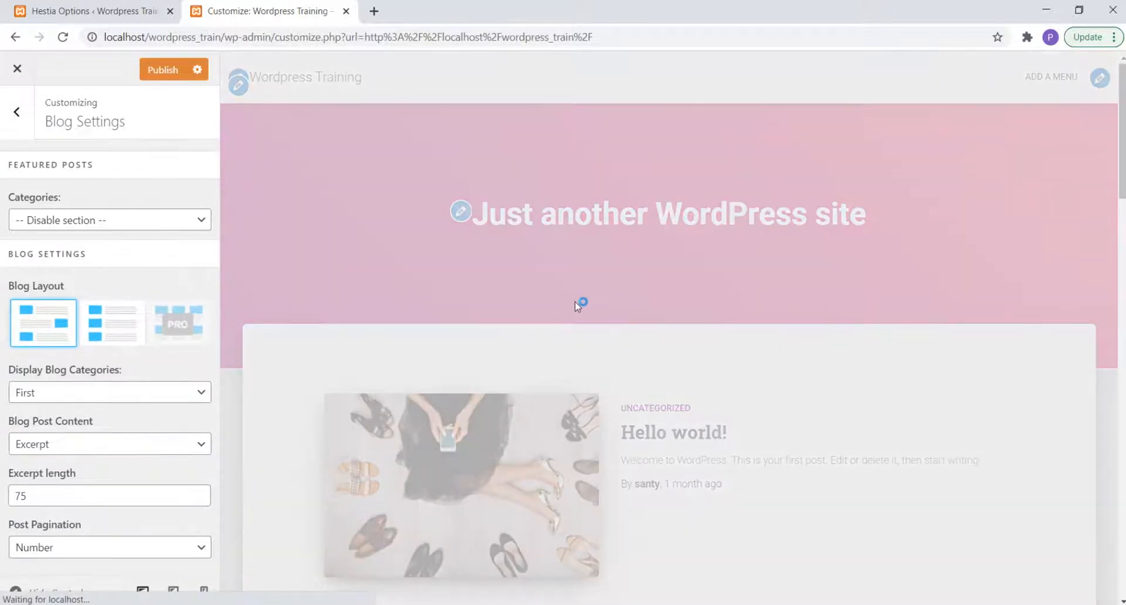
scroll(575, 302, down, 4)
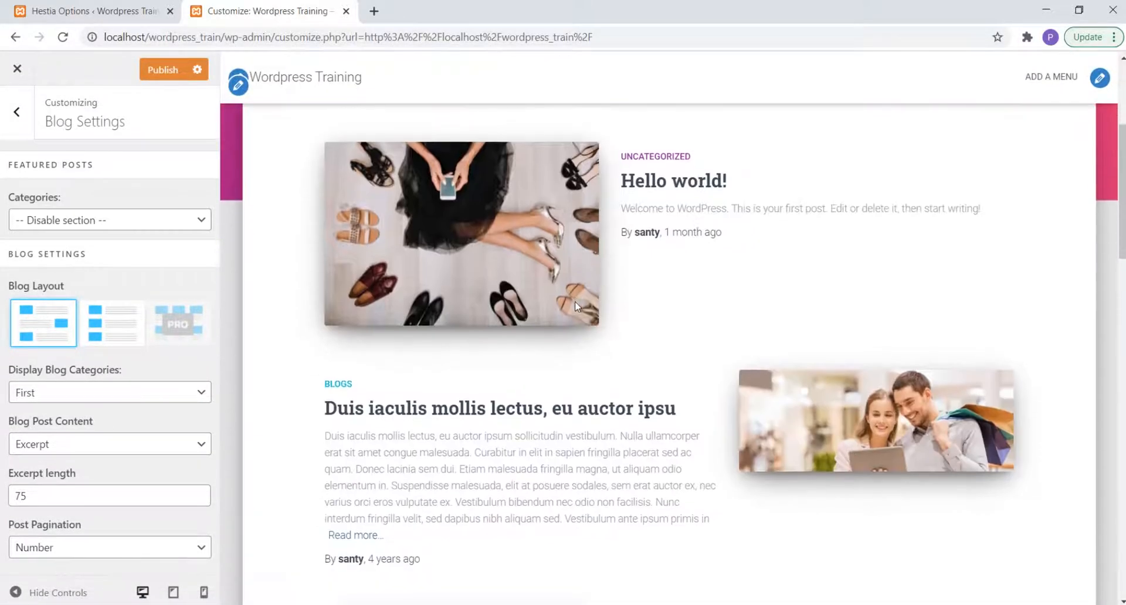
scroll(577, 306, down, 1)
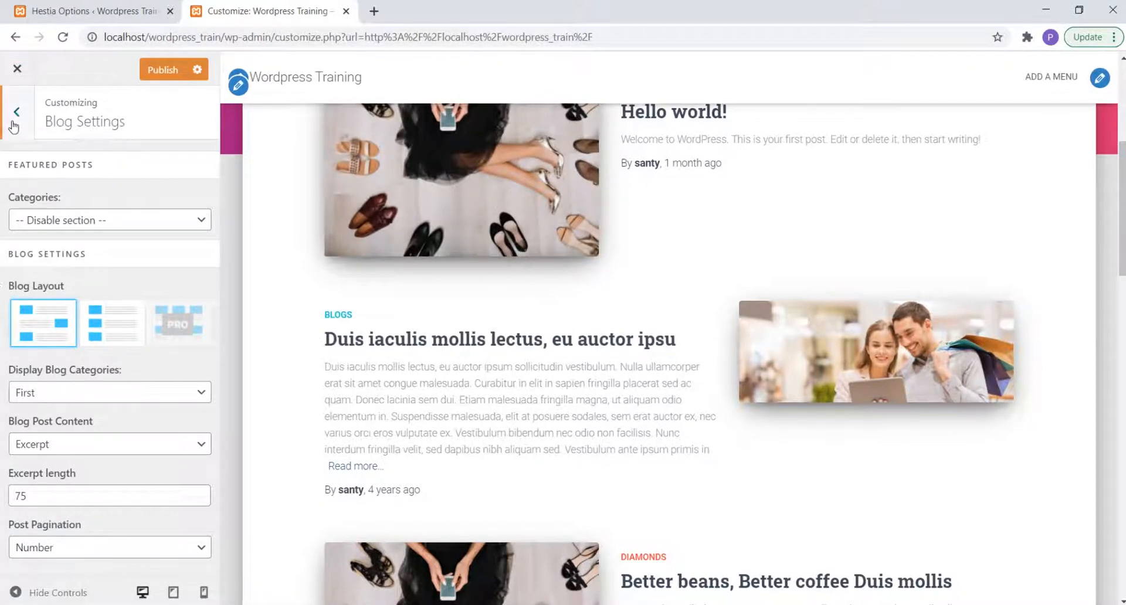
click(153, 72)
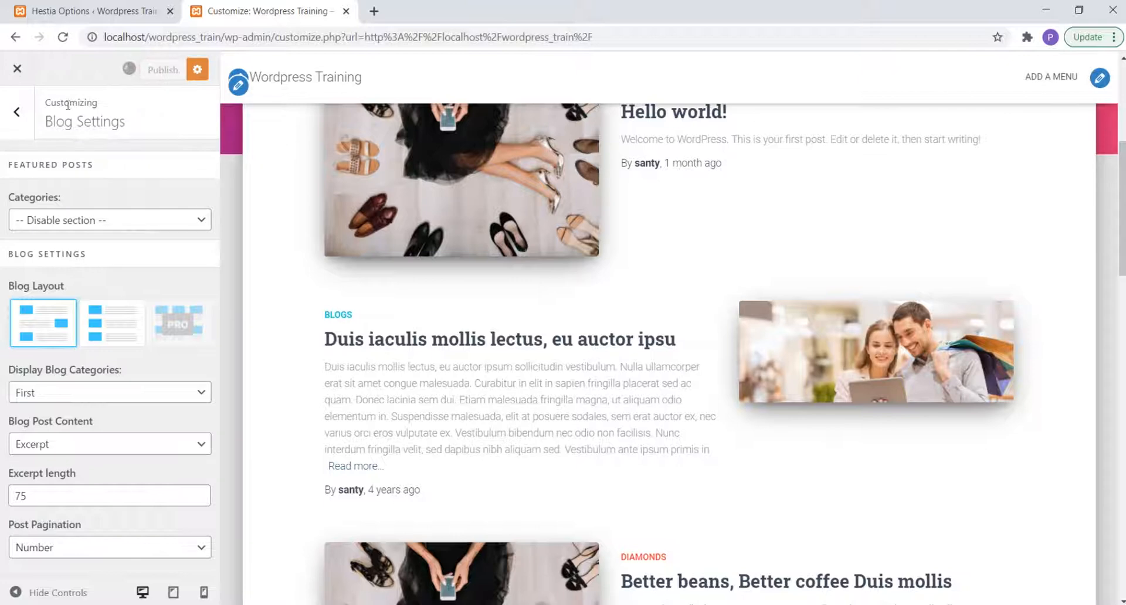
click(18, 114)
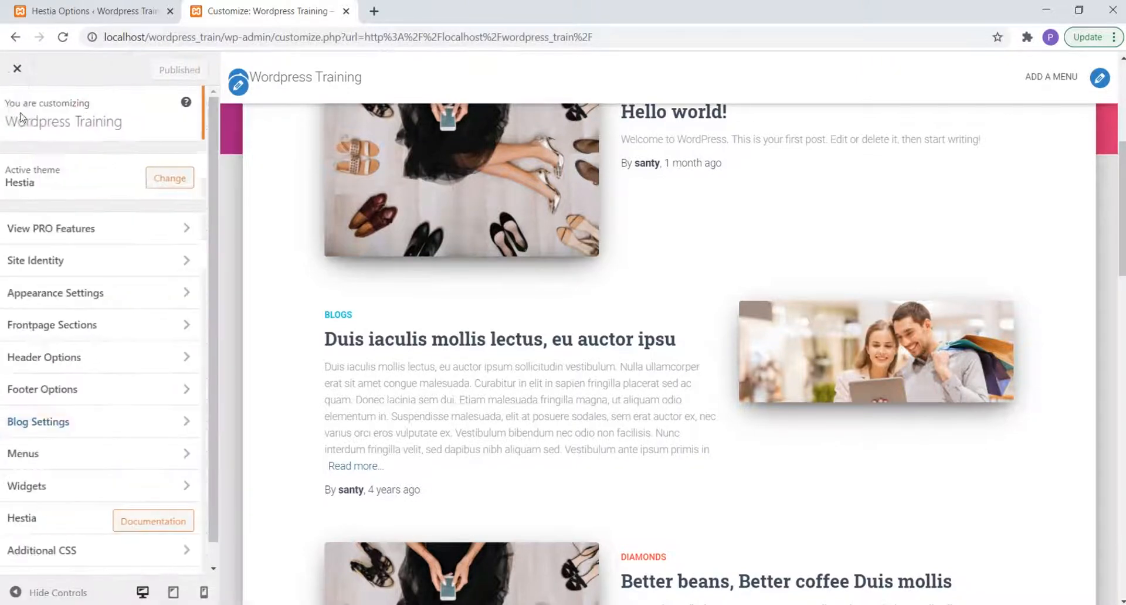
Examine the options in Header/Footer scripts, Site Identity, Appearance Settings and Frontpage Sections.
scroll(97, 425, down, 1)
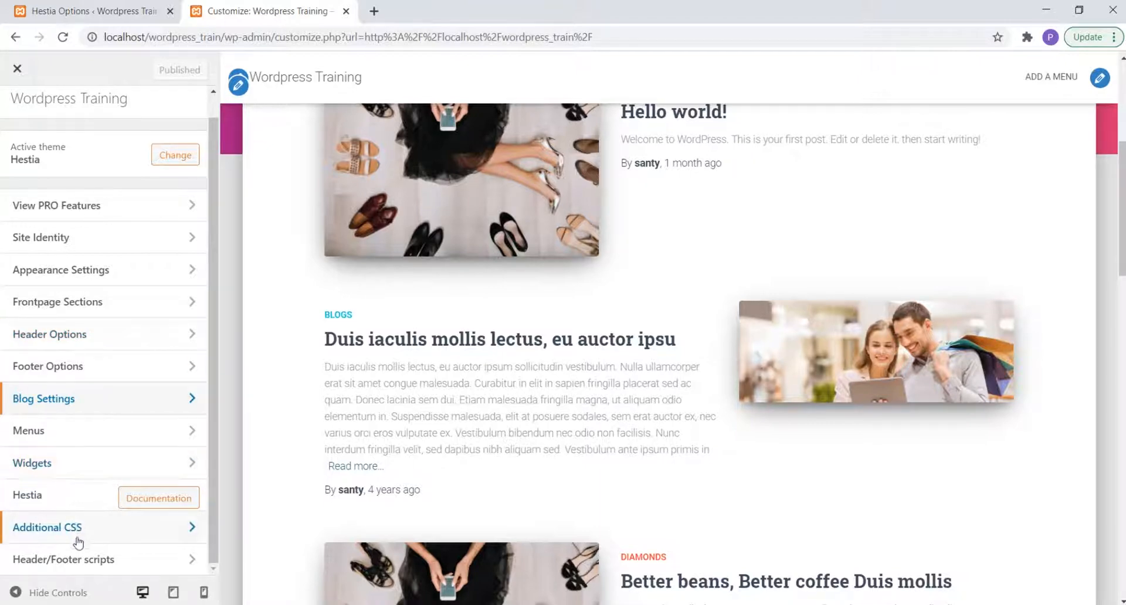
click(81, 560)
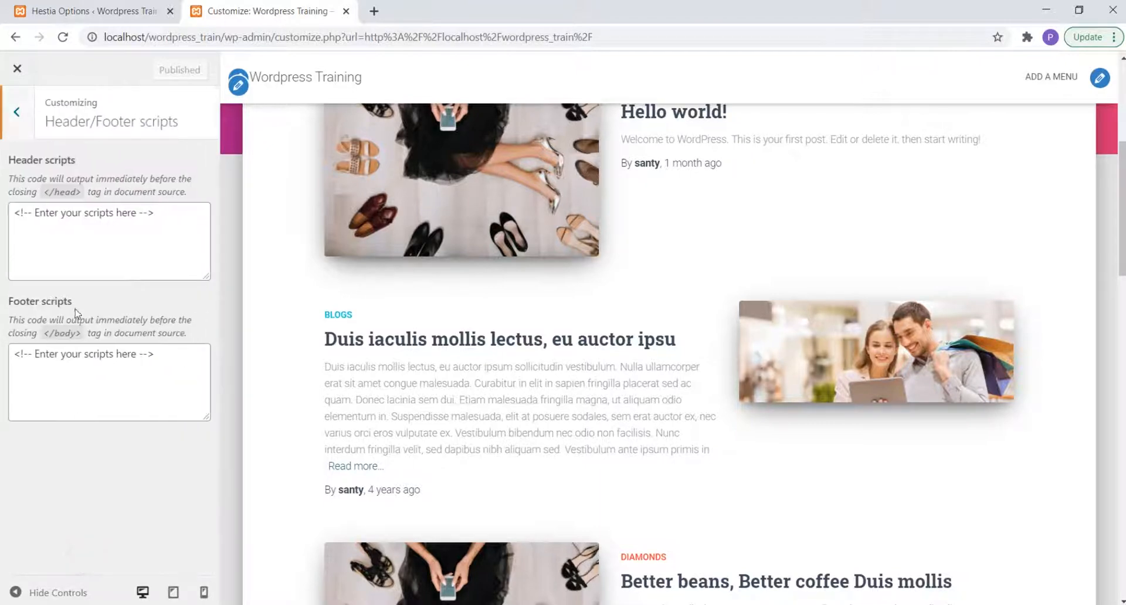
click(19, 116)
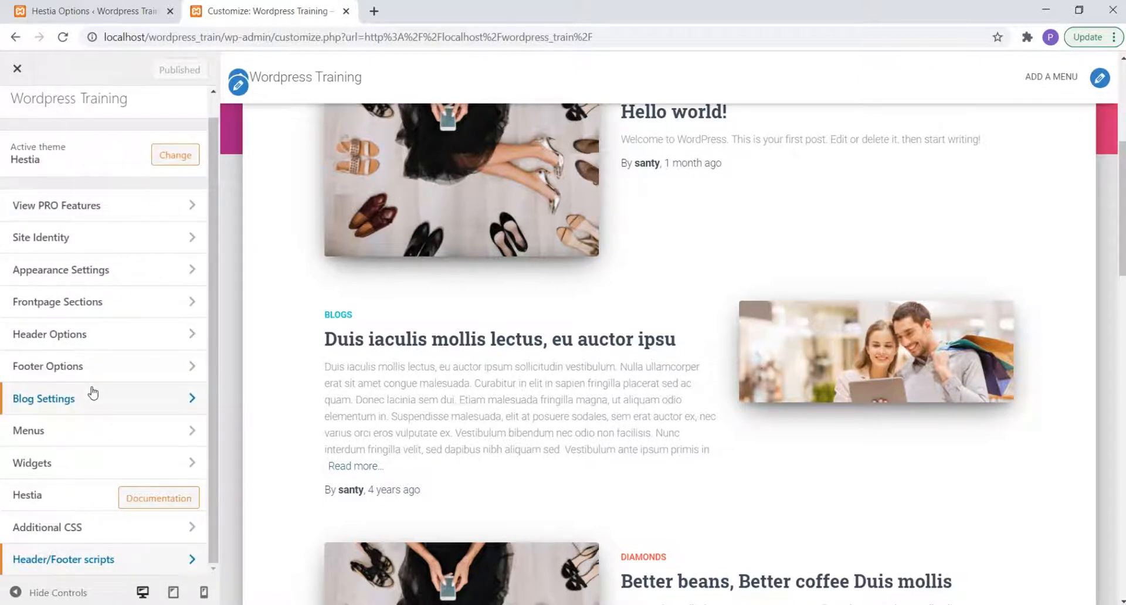
click(82, 242)
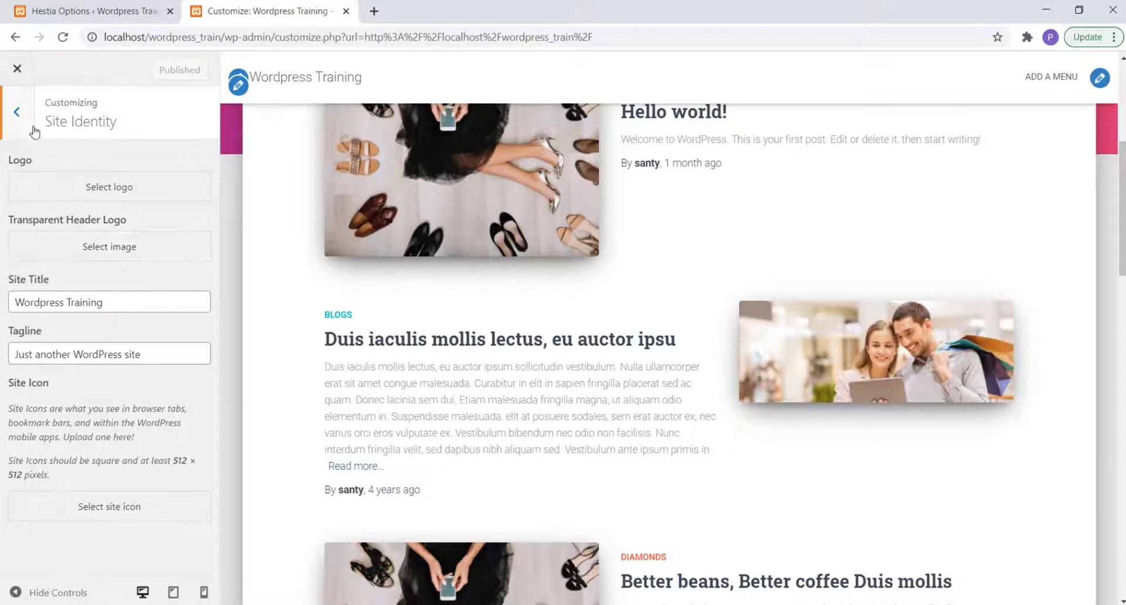
click(18, 112)
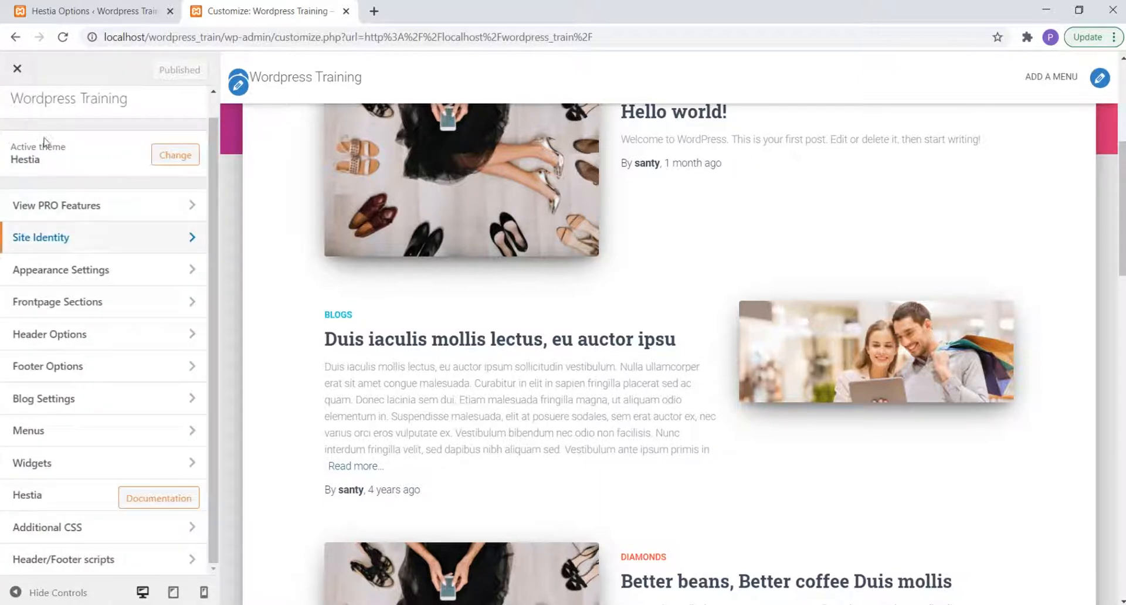
click(87, 278)
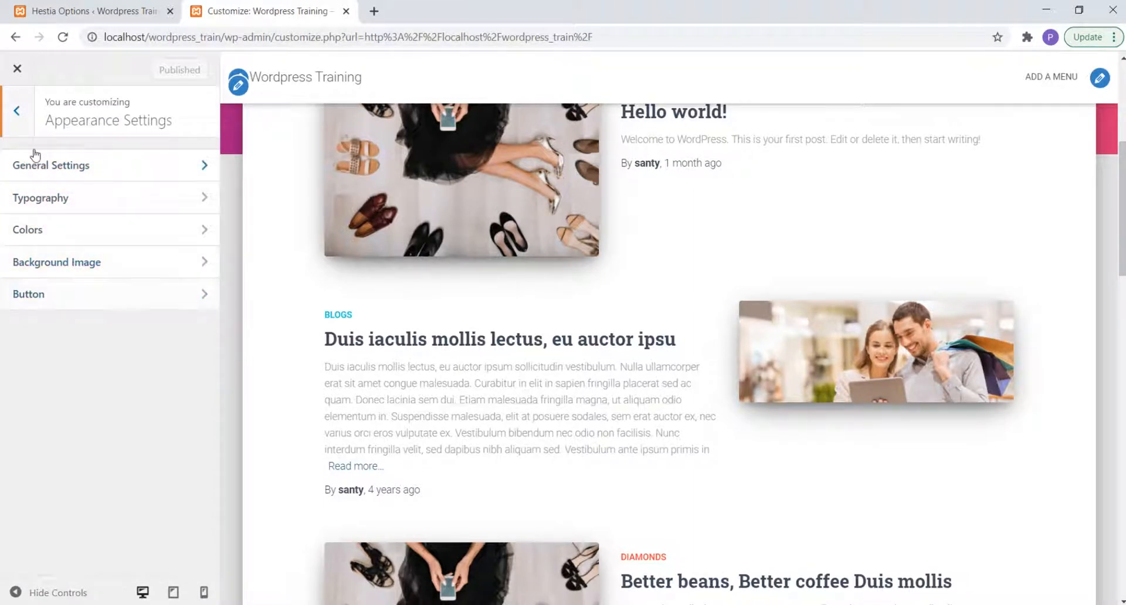
click(17, 101)
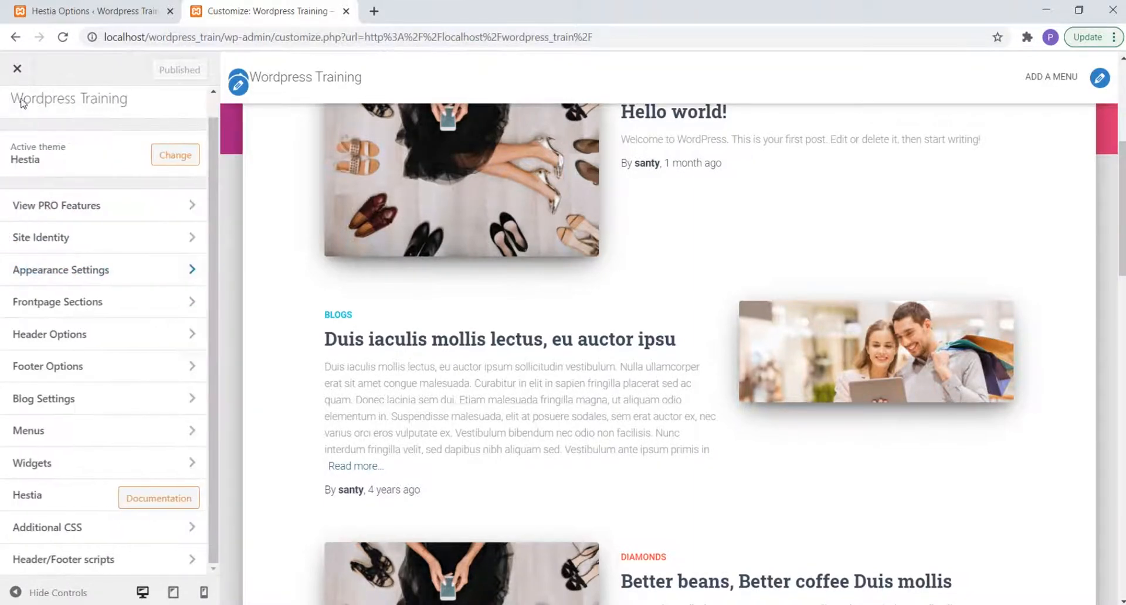
click(76, 302)
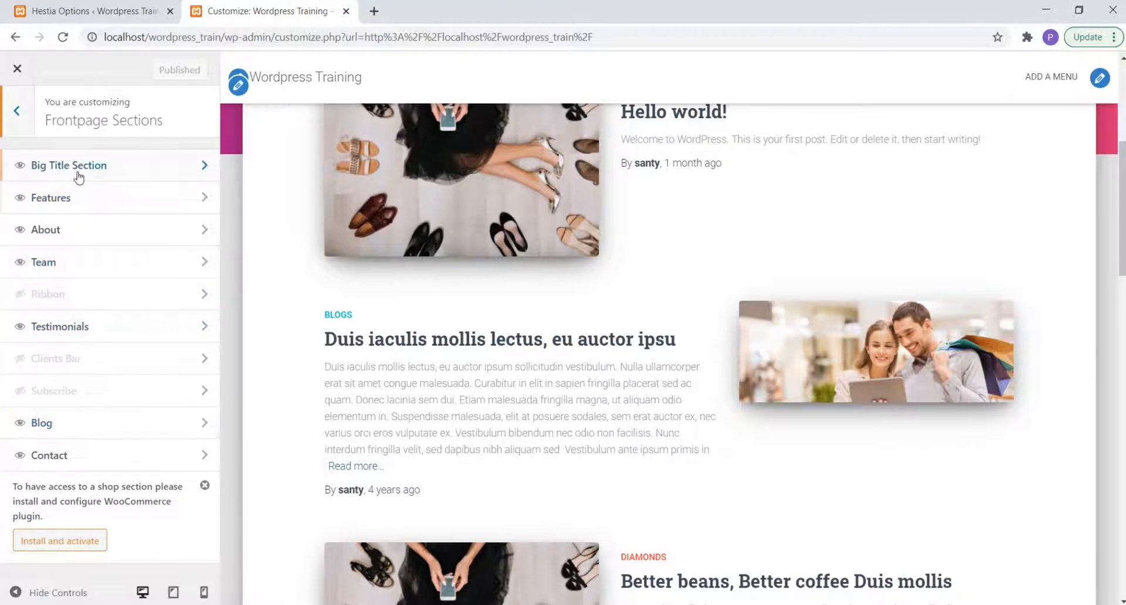
click(17, 113)
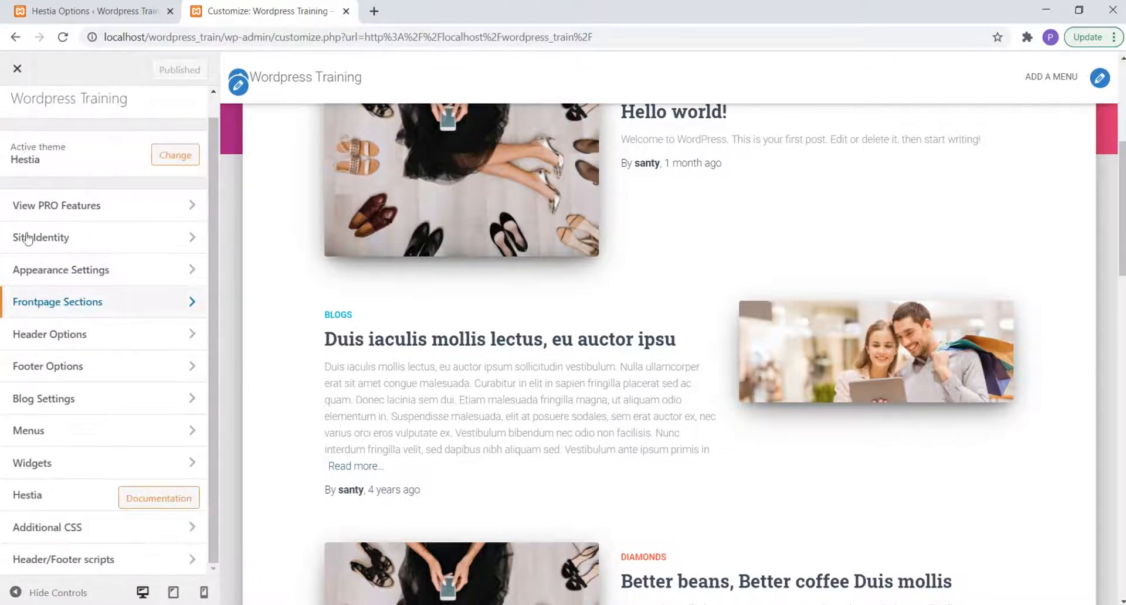
Preview the Very Top Bar in Header Options by enabling it, disable it again, and return to Header Options.
click(36, 335)
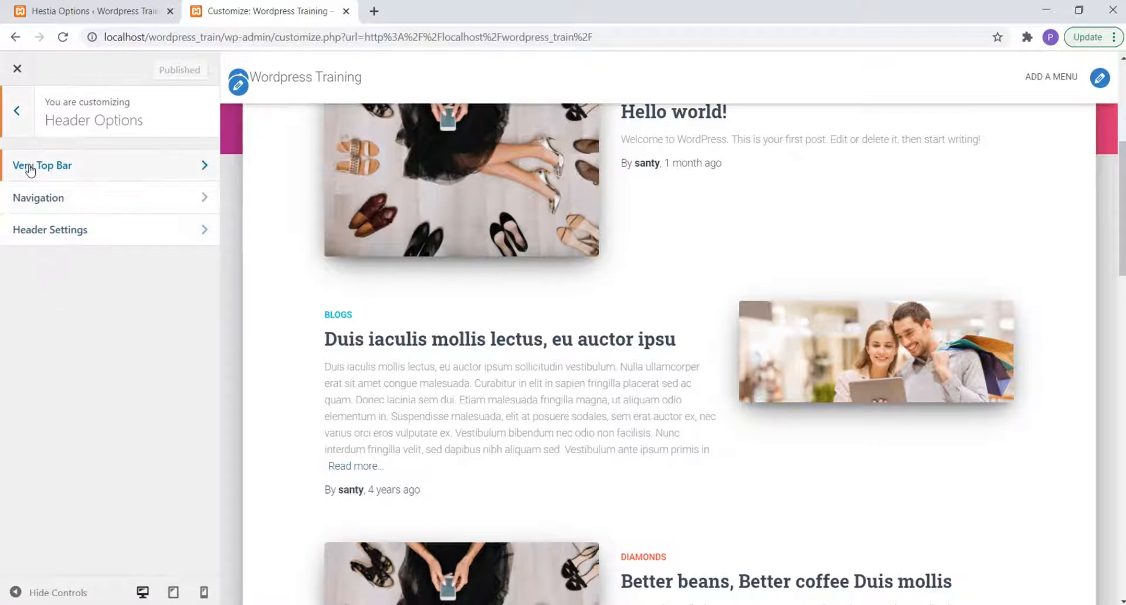
click(57, 168)
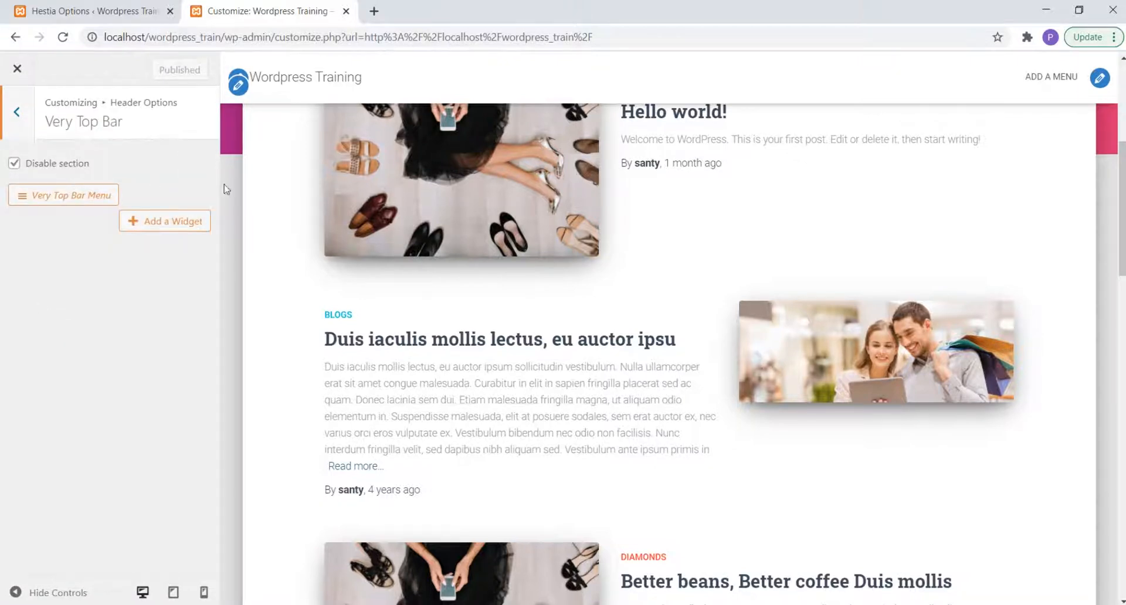
scroll(329, 273, down, 4)
scroll(329, 270, up, 8)
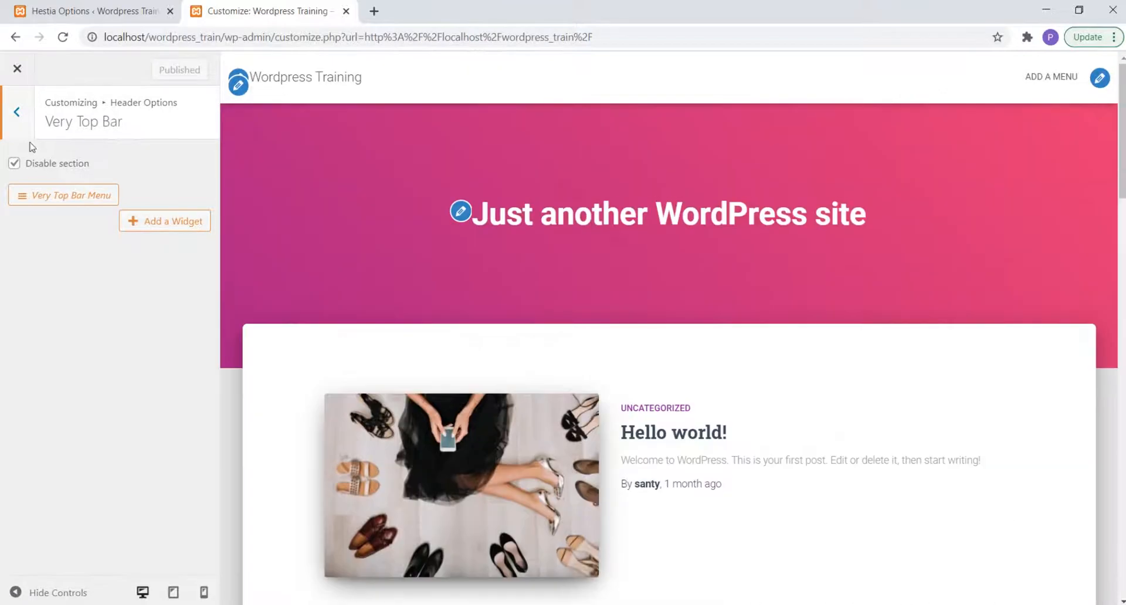
click(15, 165)
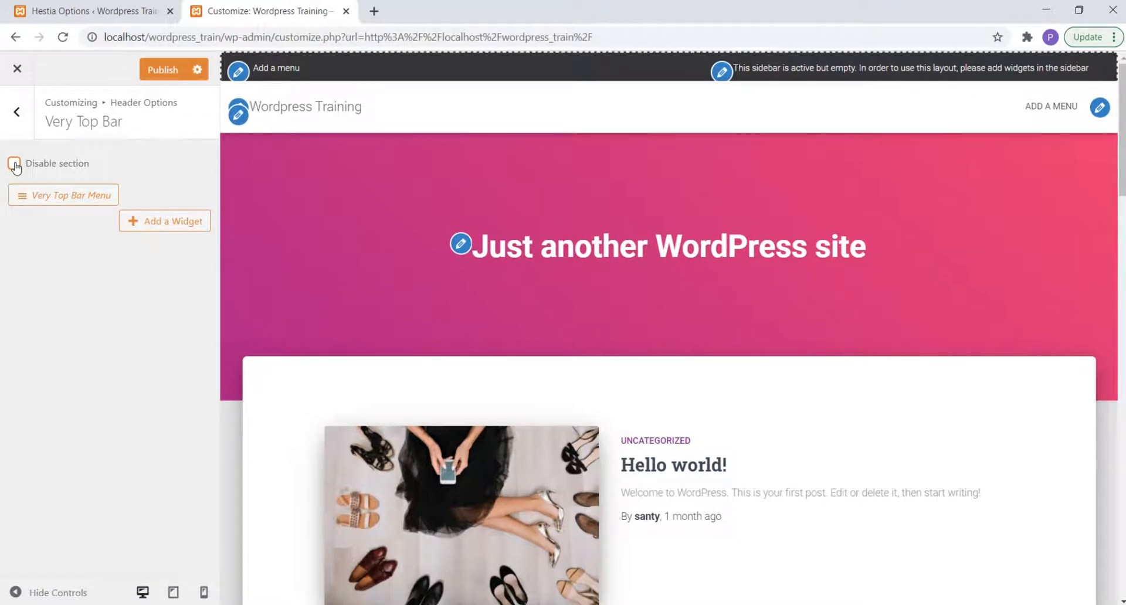
click(14, 166)
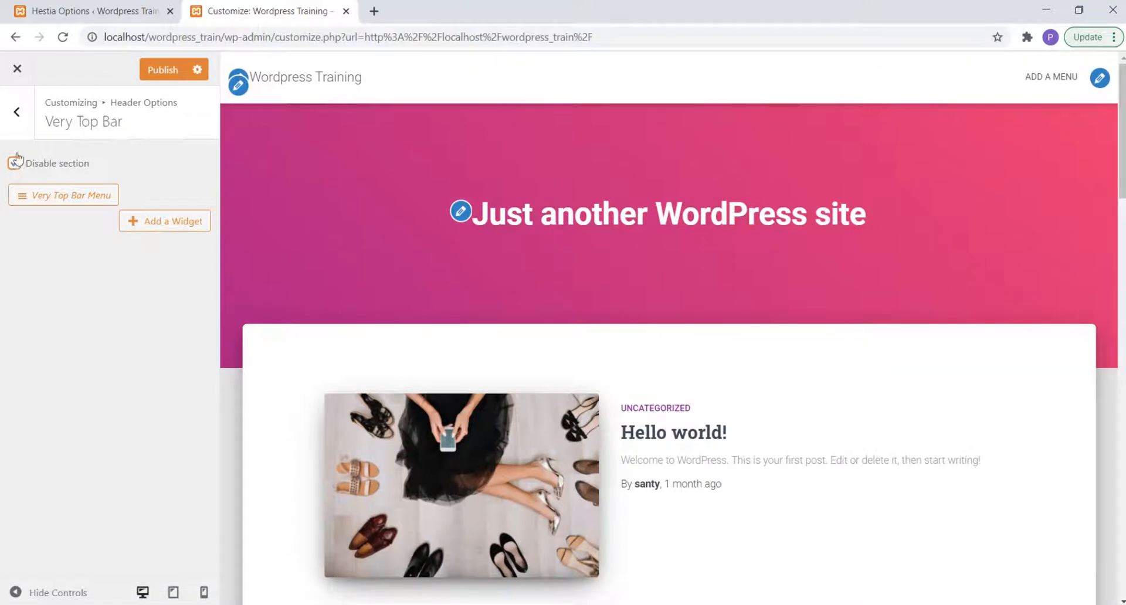
click(18, 113)
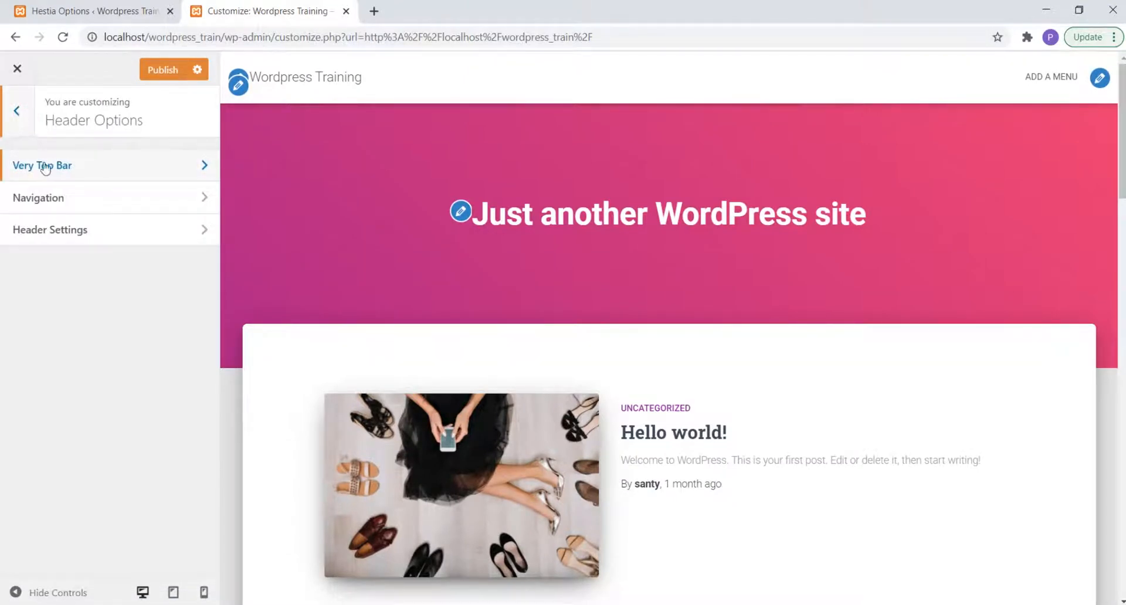
In Header Settings, try the third Posts/Pages Layout and choose the second one, with the title below the header band.
click(68, 231)
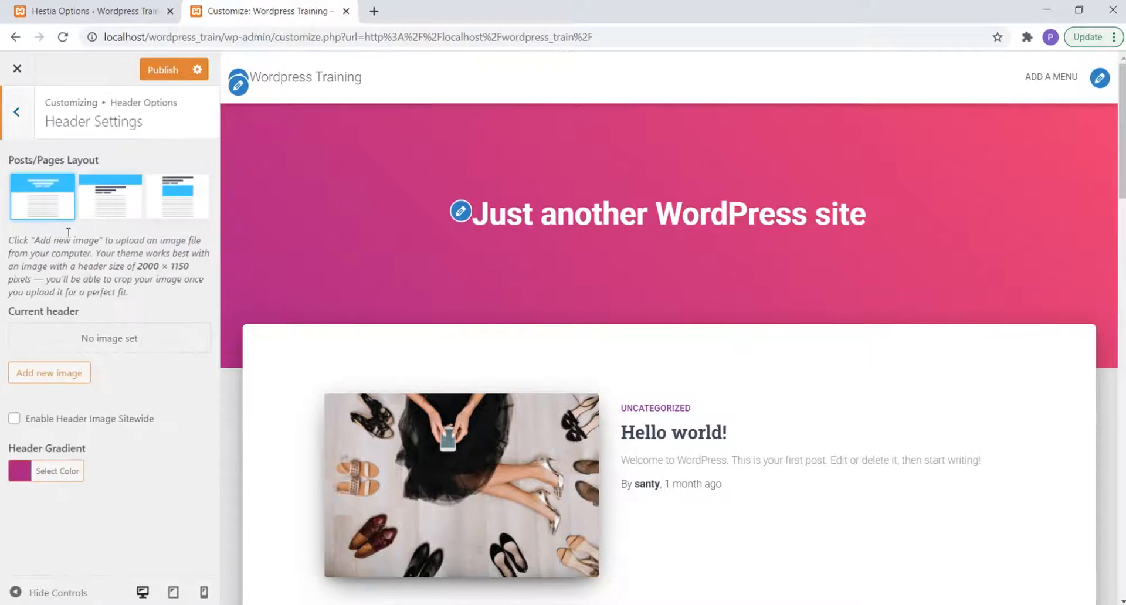
click(175, 208)
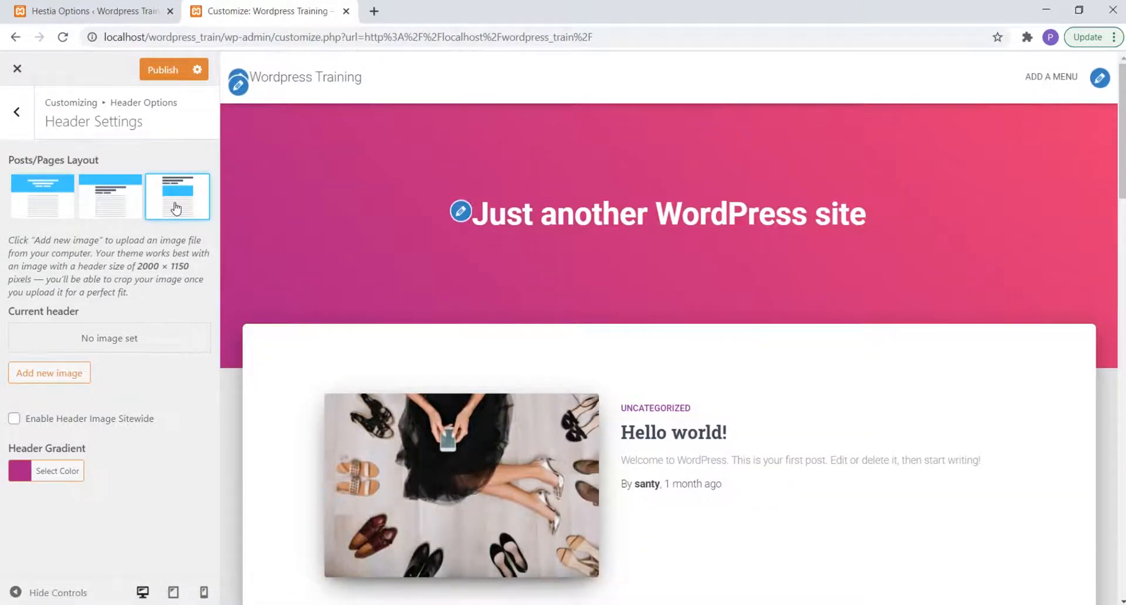
click(120, 198)
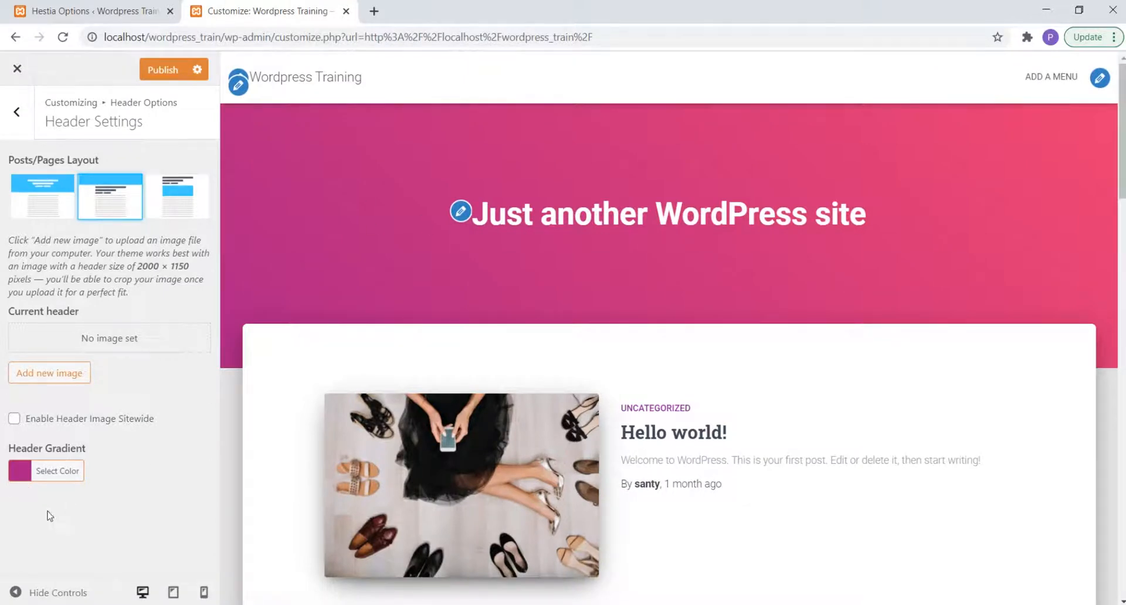
Examine the Header Gradient color options in Header Settings and return to the main customizer list.
click(18, 478)
scroll(130, 423, down, 3)
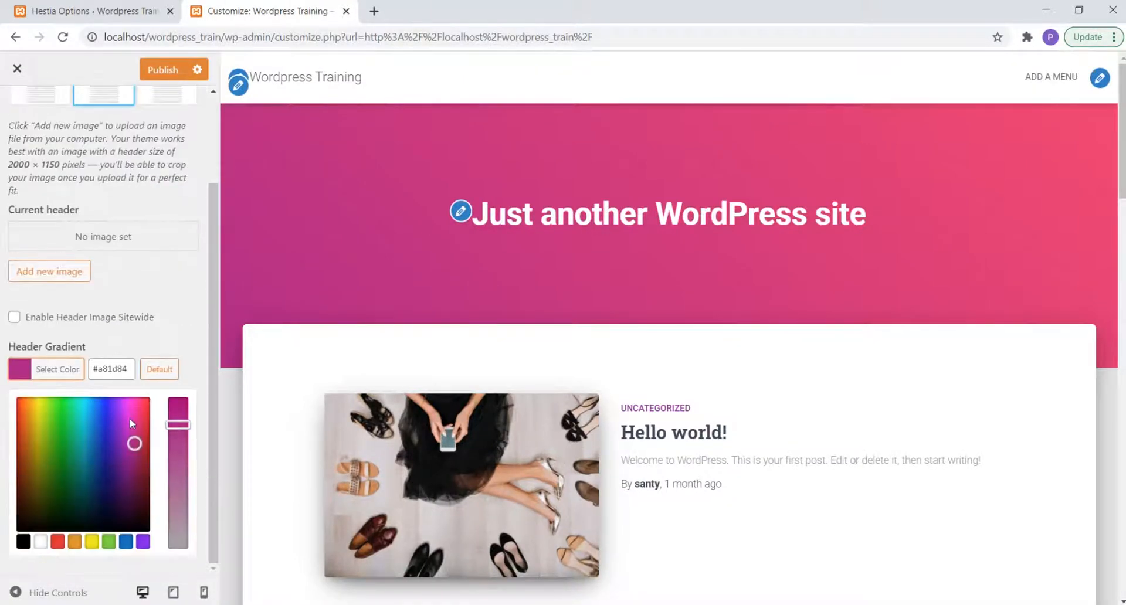
scroll(130, 424, up, 3)
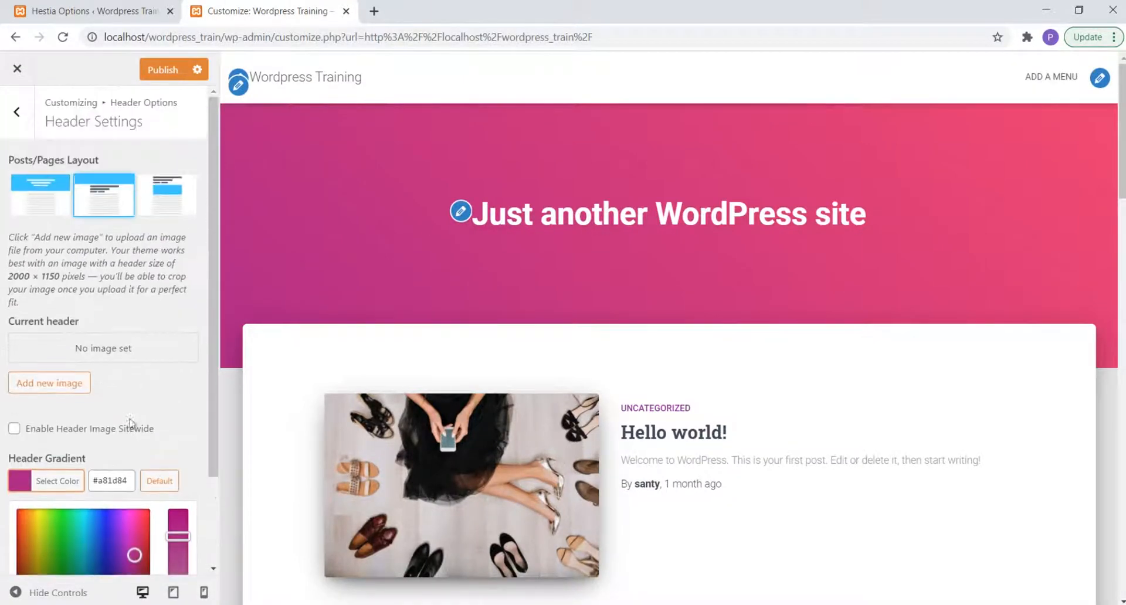
click(17, 111)
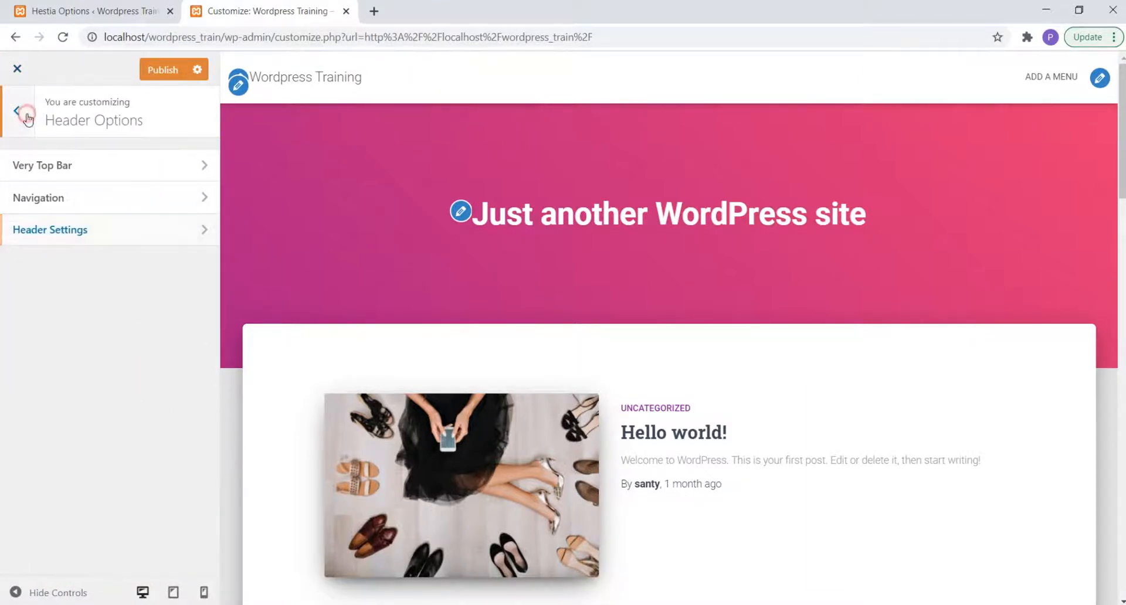
click(17, 111)
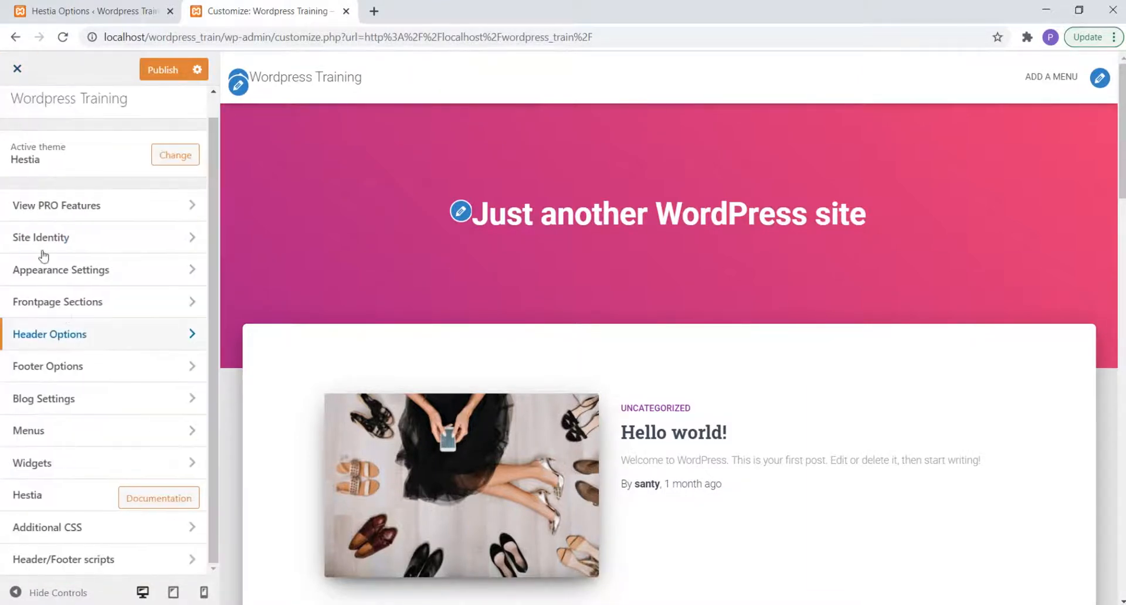
Check the Footer Credits in Footer Options against the footer in the preview, and publish the pending customizer changes.
click(82, 369)
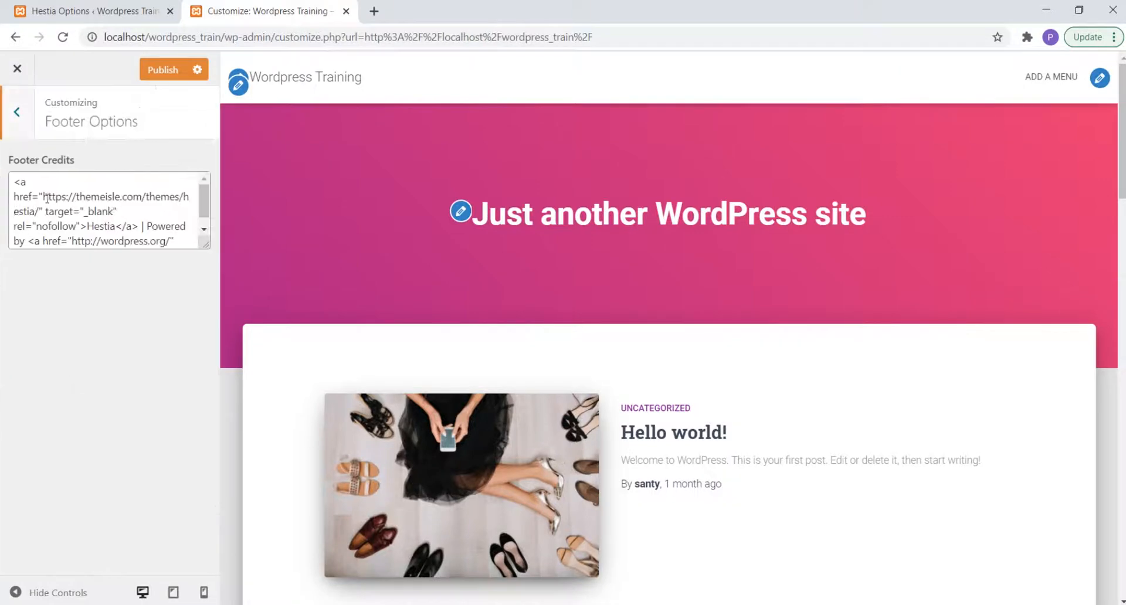
click(17, 112)
scroll(618, 359, down, 15)
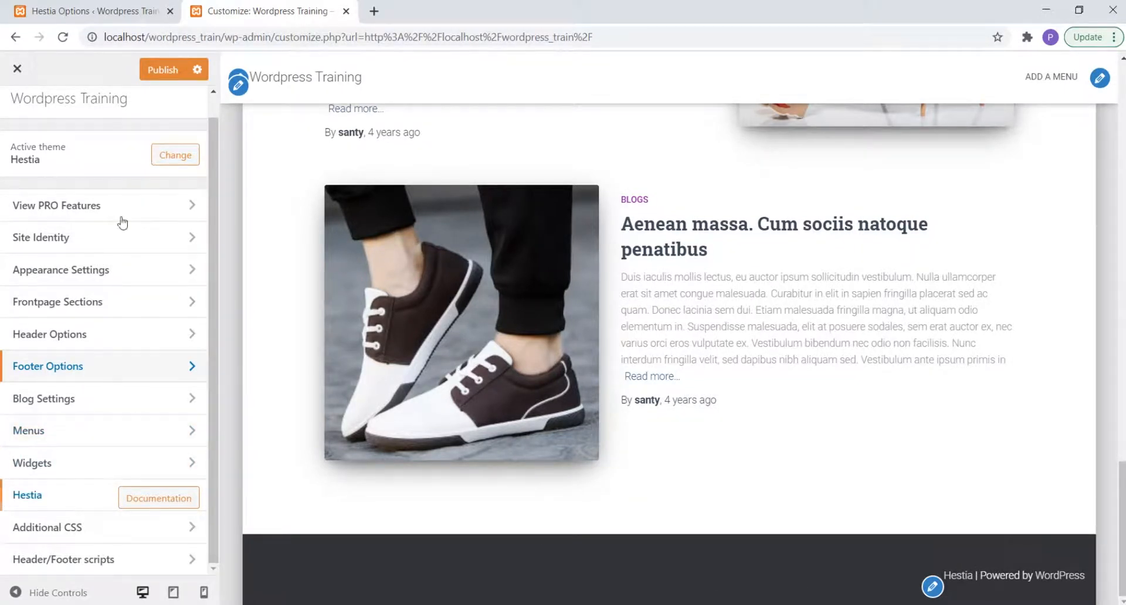
click(166, 75)
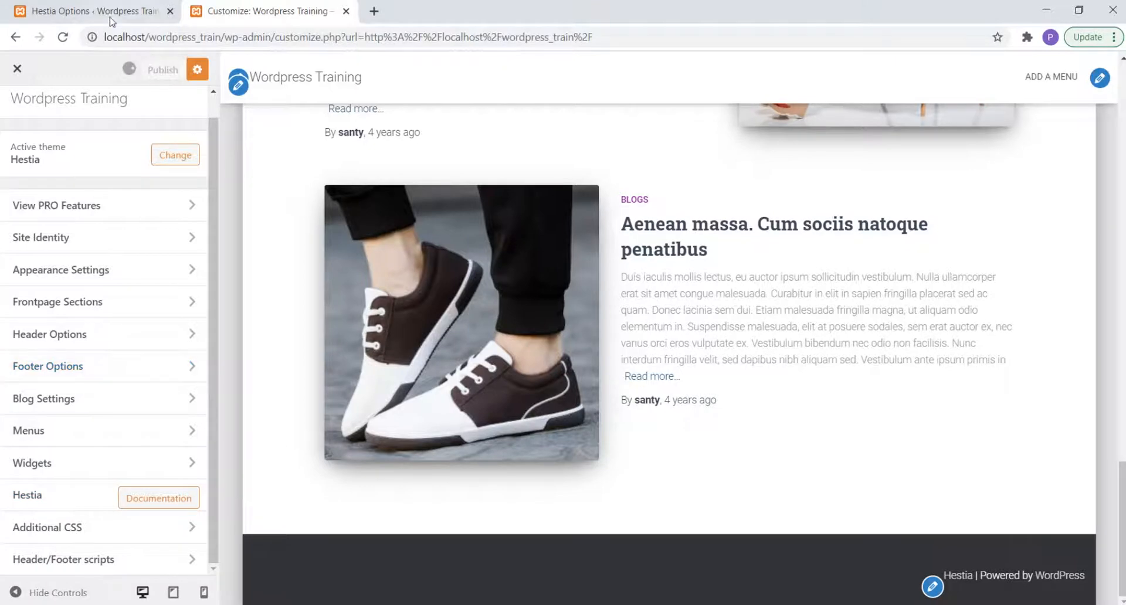
Return to the WordPress admin and create a new page titled "Home".
click(69, 16)
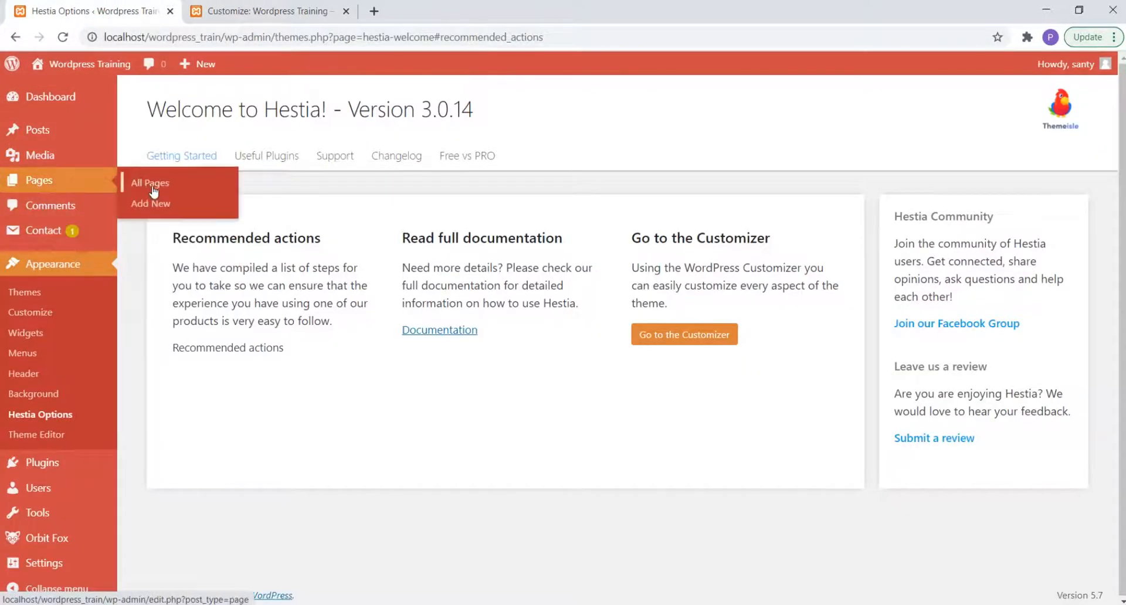
click(152, 189)
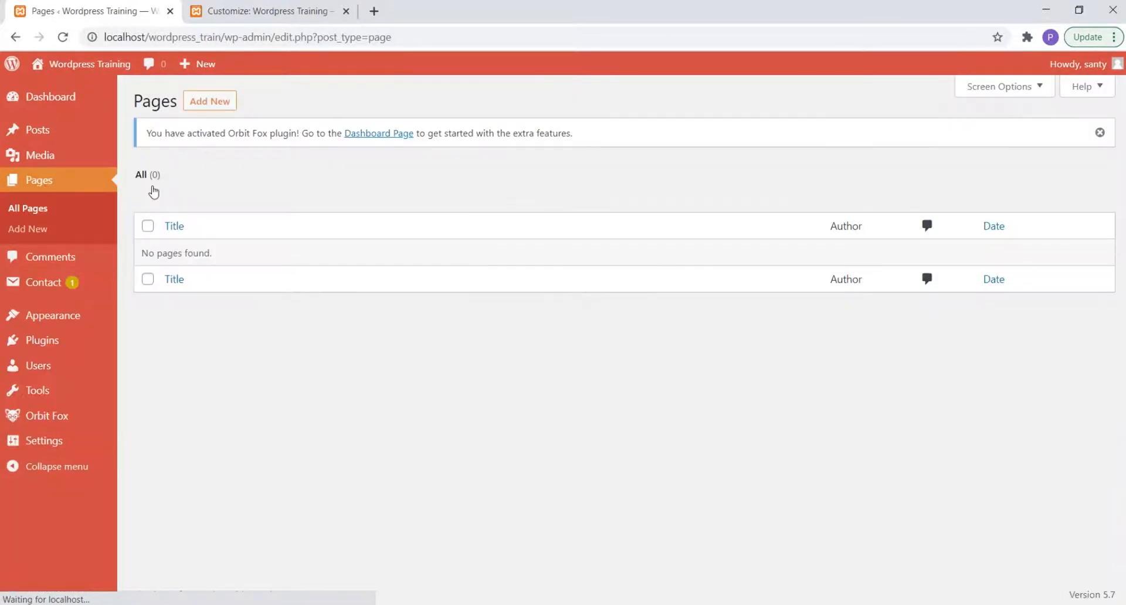
click(203, 106)
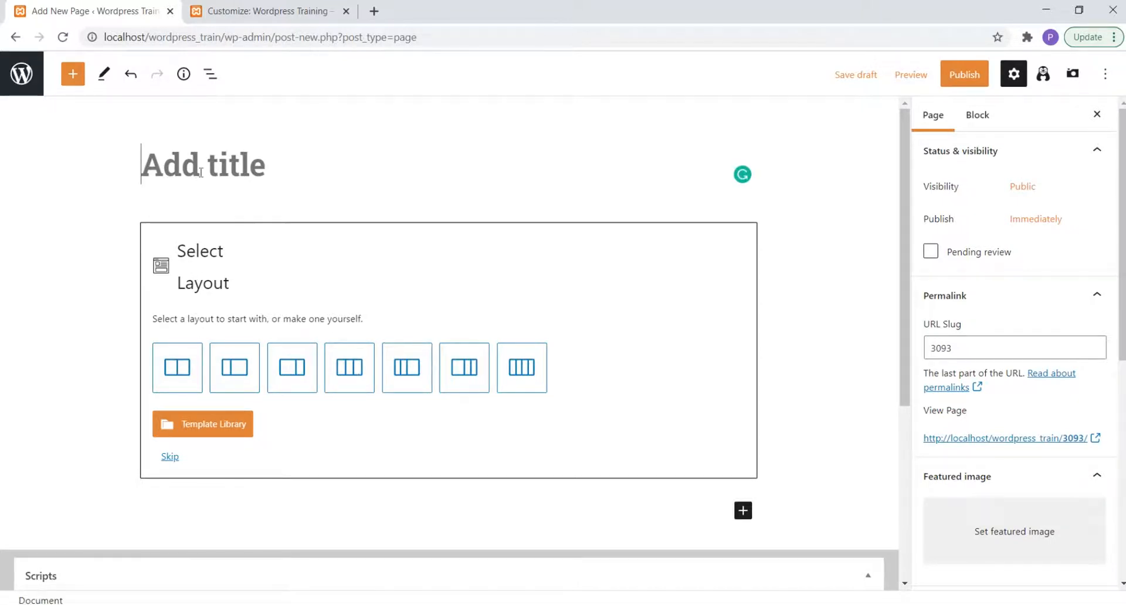
text(H)
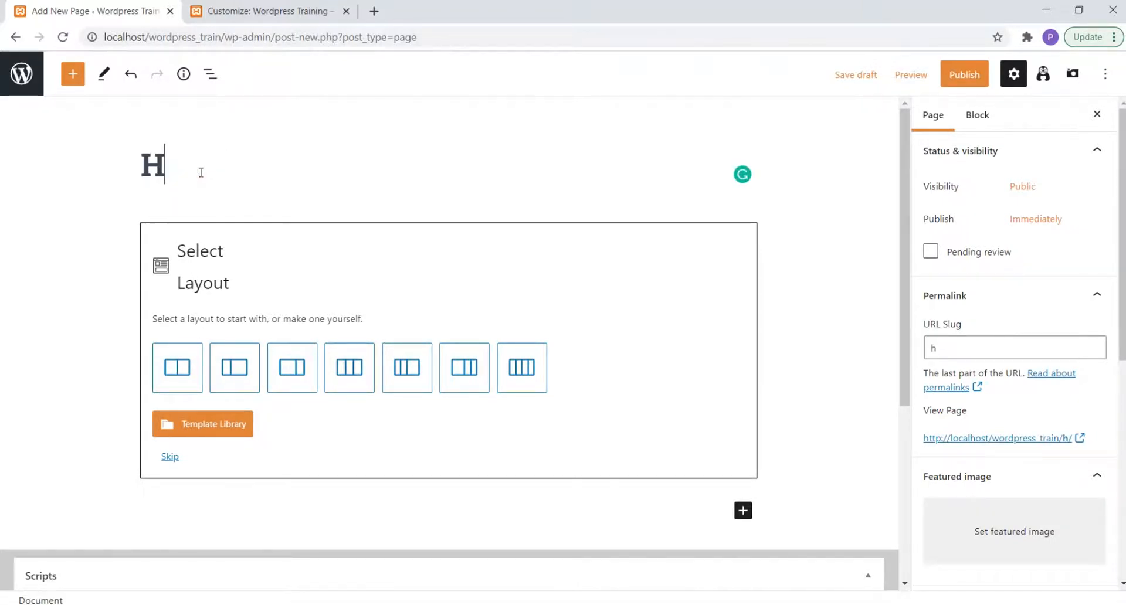
text(ome)
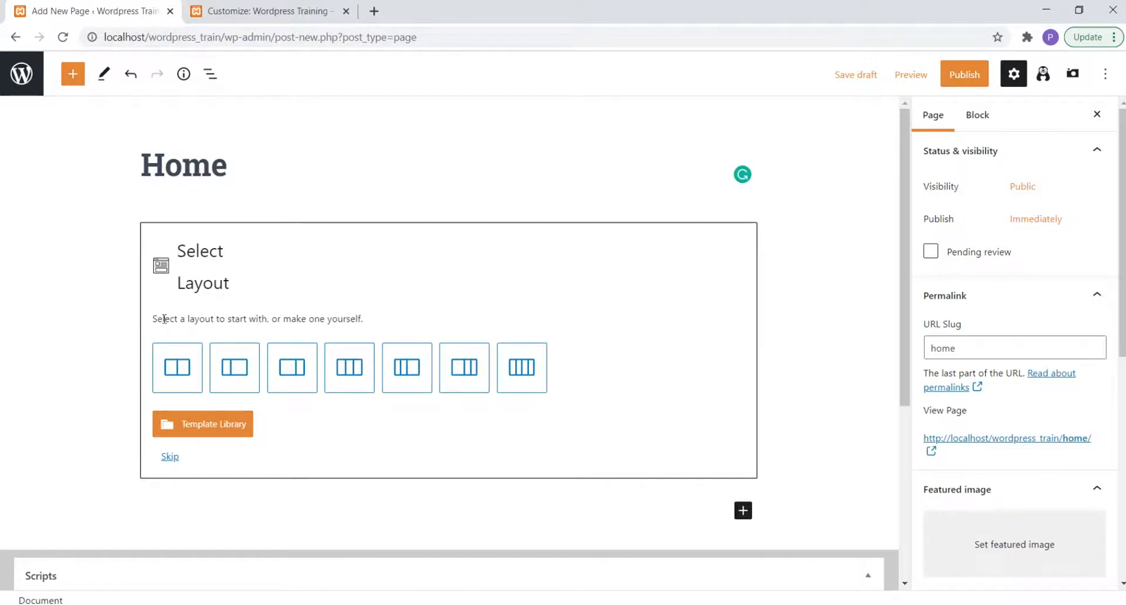
Insert a section with two equal columns and add a paragraph reading "gjgjhhjhg" to the first column.
click(181, 378)
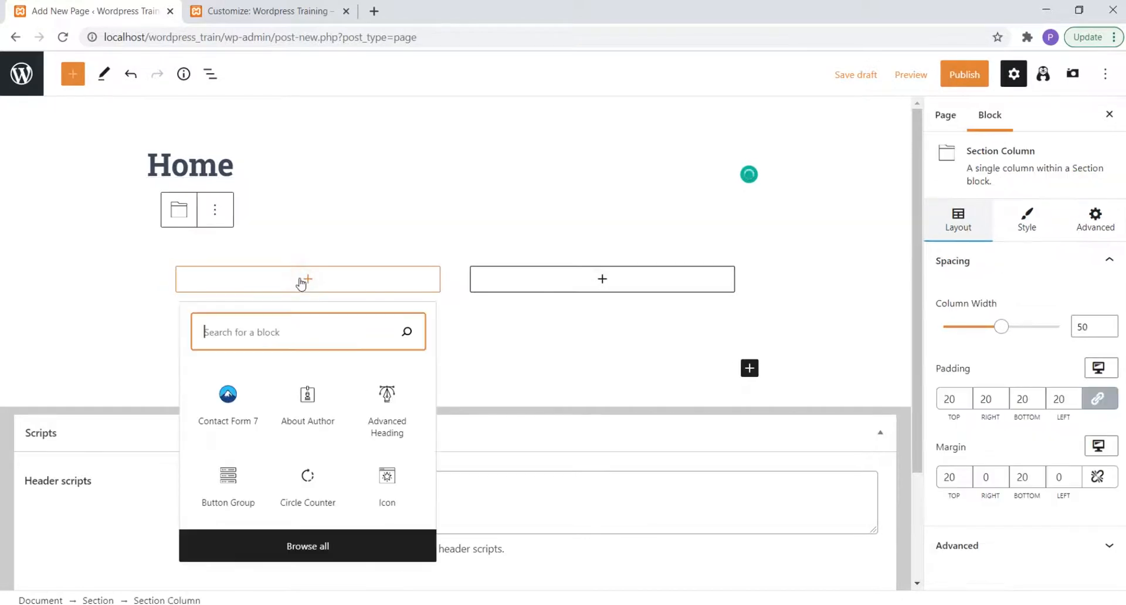
click(300, 279)
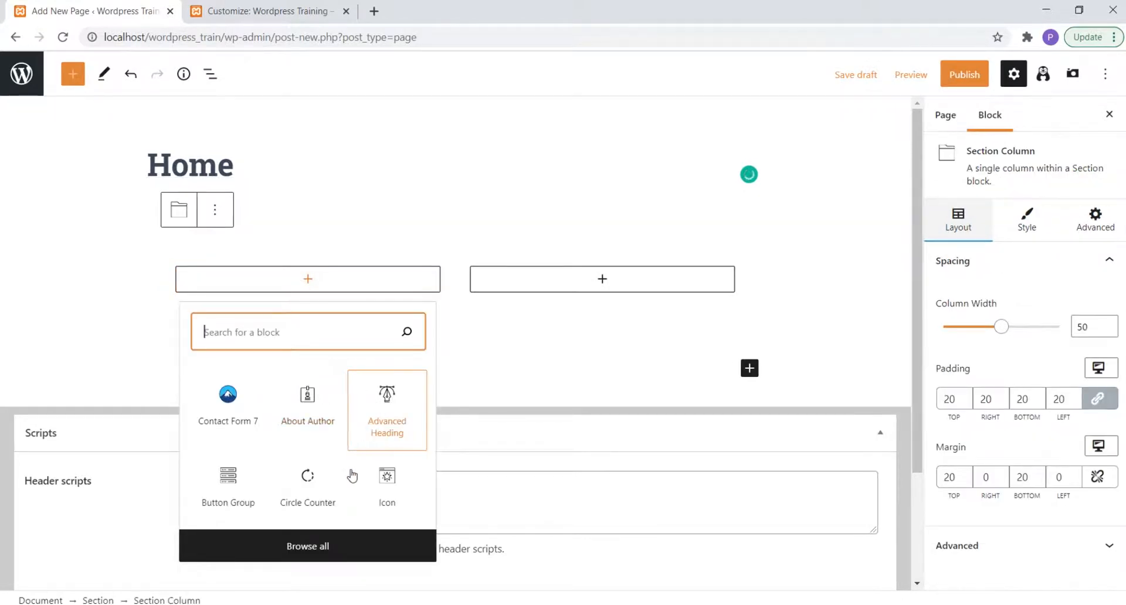
text(tex)
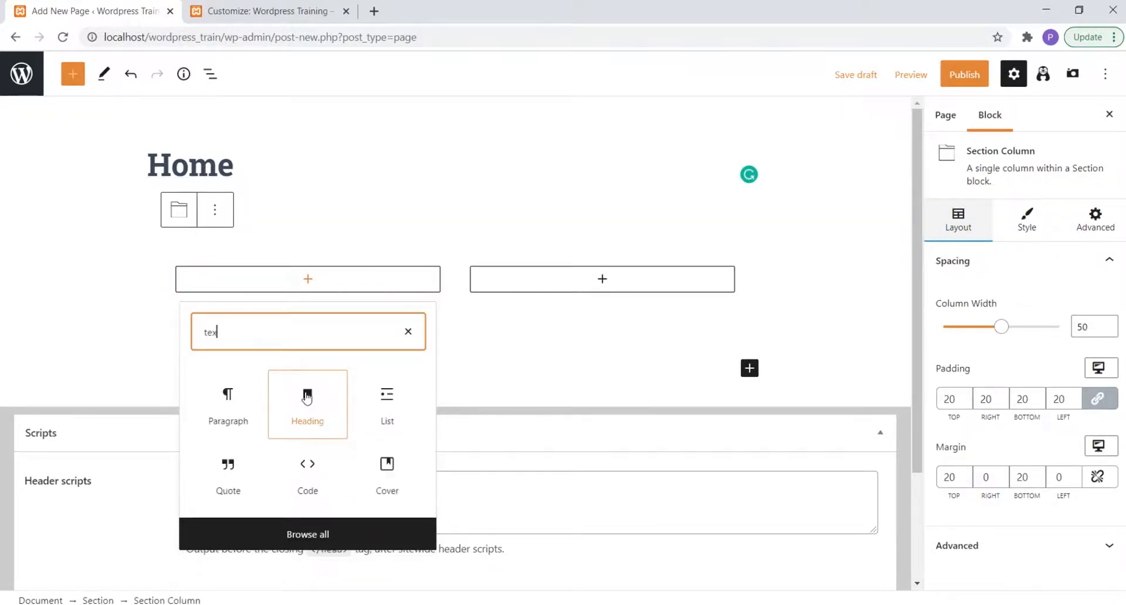
click(230, 396)
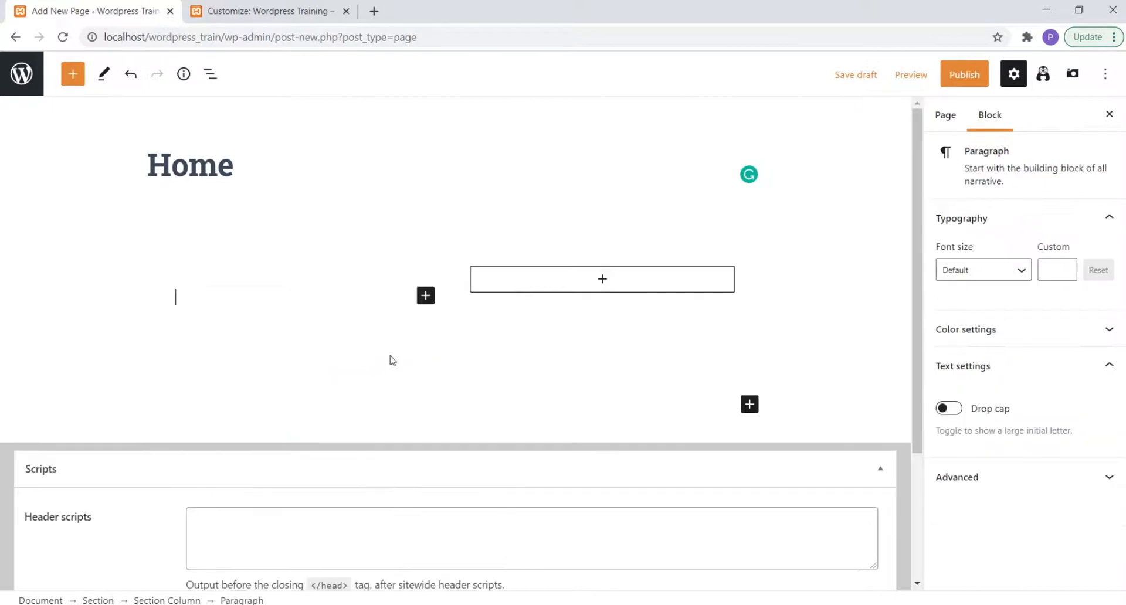
text(gjgjhhjhg)
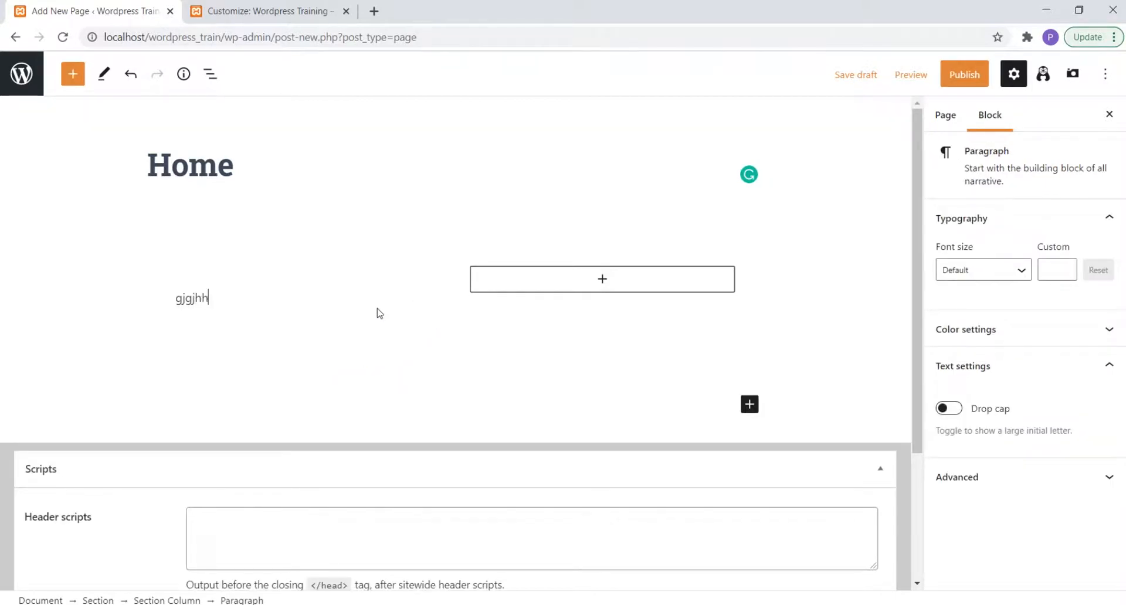
Add a paragraph reading "gjhfhgfhjgfjhgfgh" to the second column and publish the page.
click(605, 281)
click(544, 431)
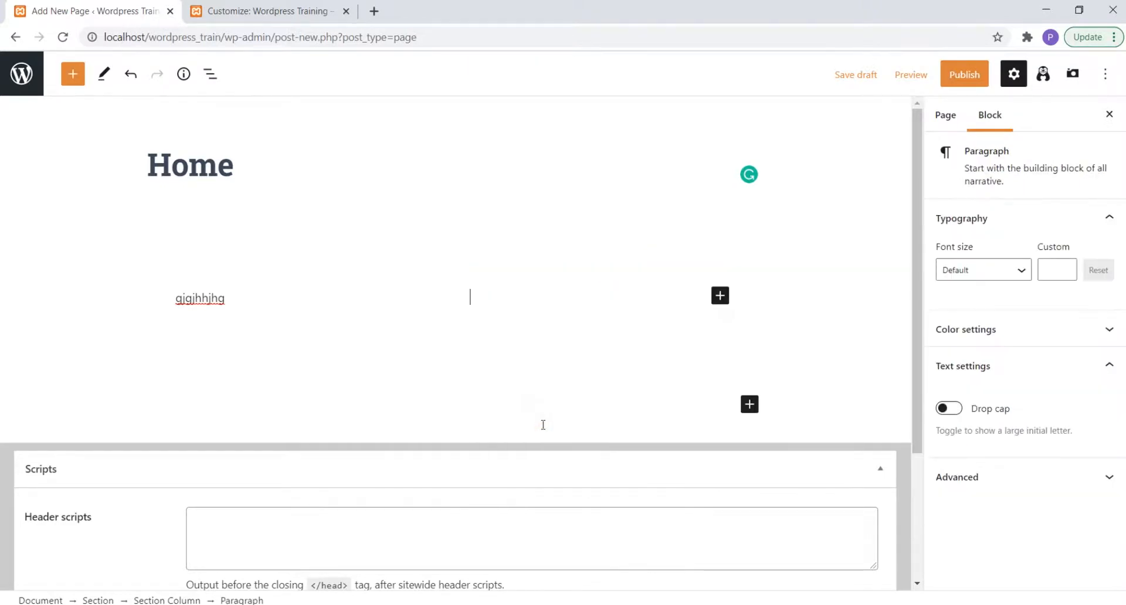
text(gjhfhgfhjgfjhgfgh)
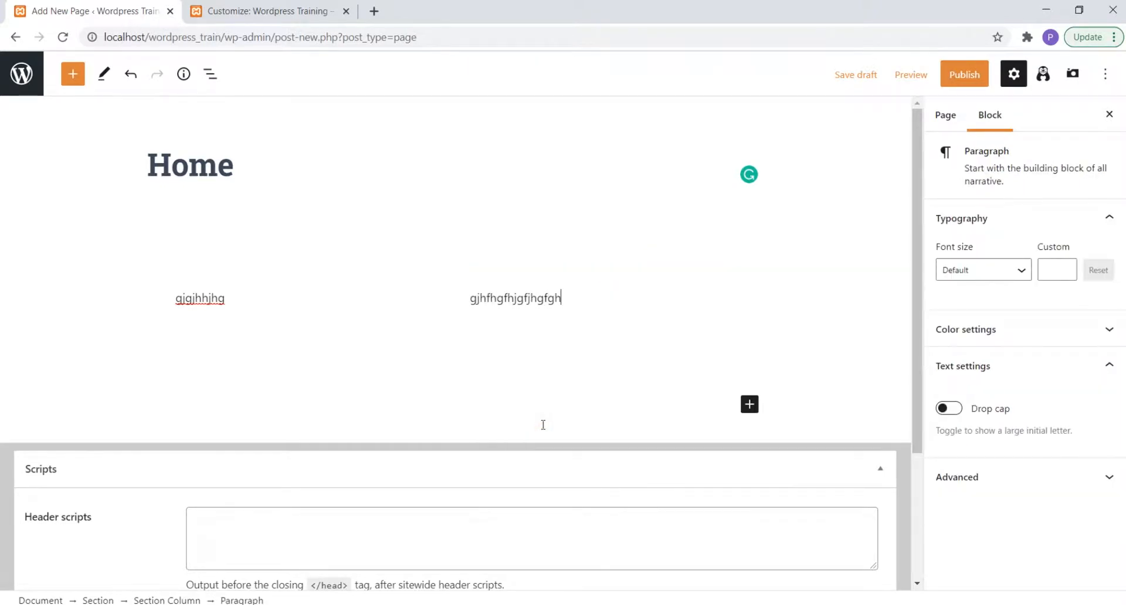
click(954, 76)
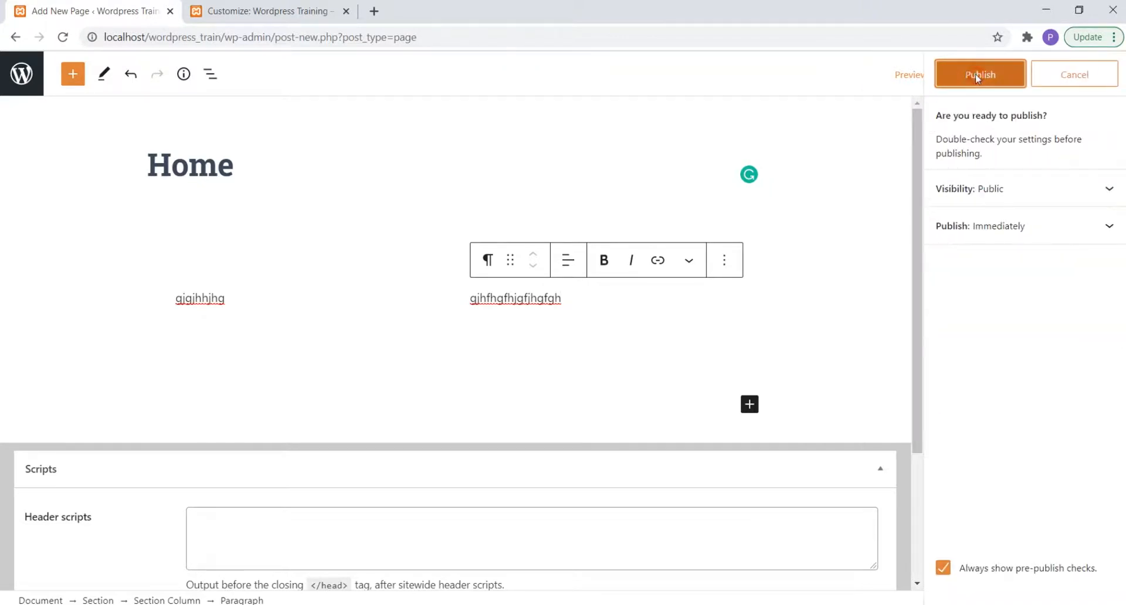
click(977, 77)
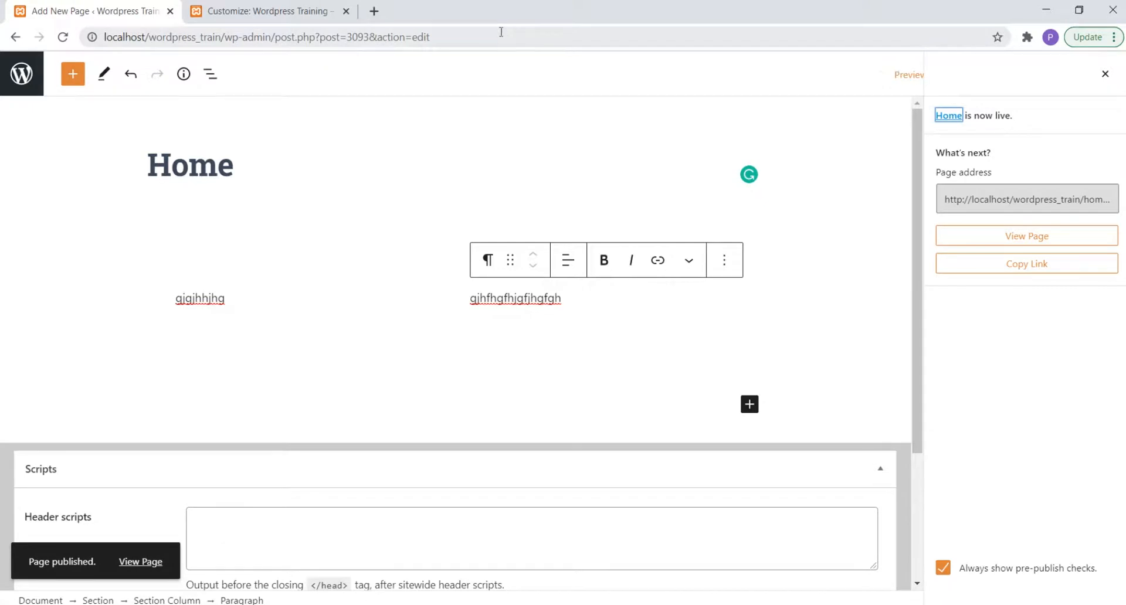
Reload the customizer and, in Homepage Settings, set the homepage to a static page using the Home page.
click(258, 11)
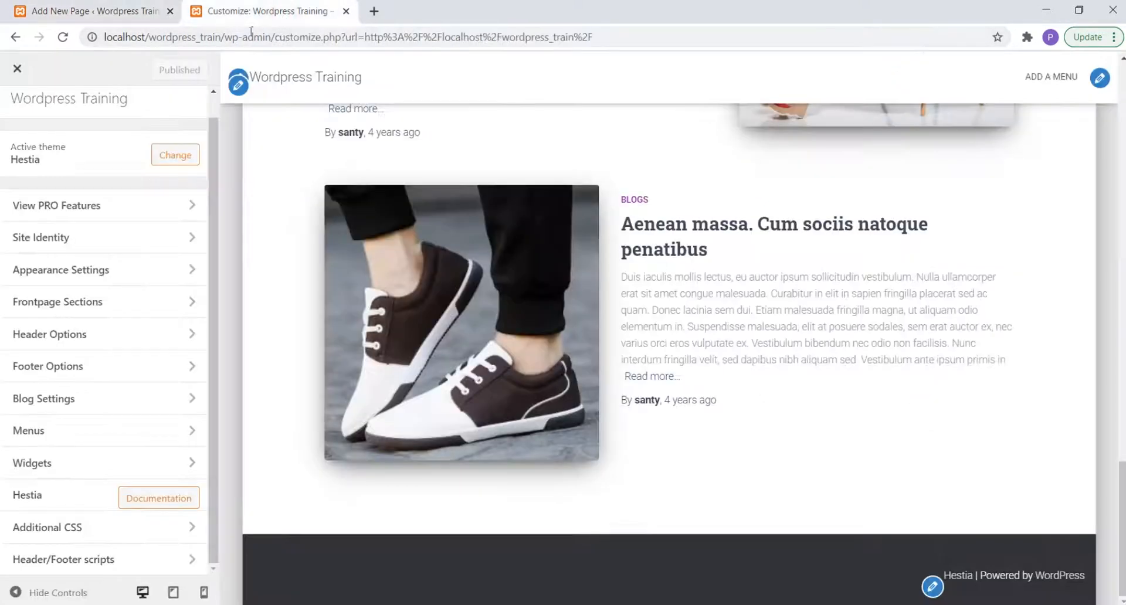
click(63, 39)
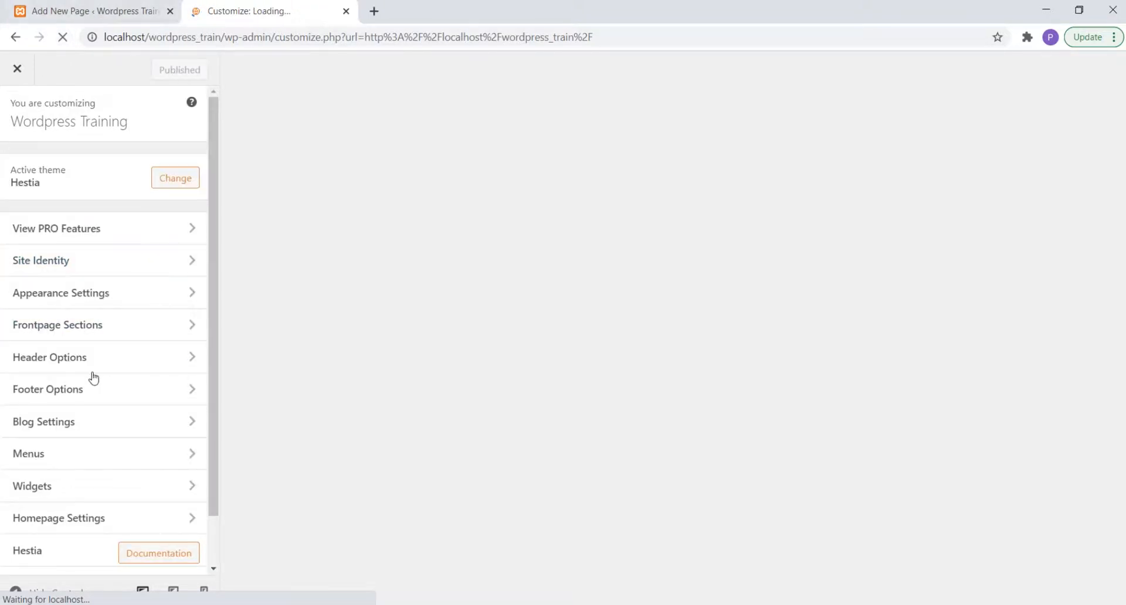
scroll(94, 380, down, 1)
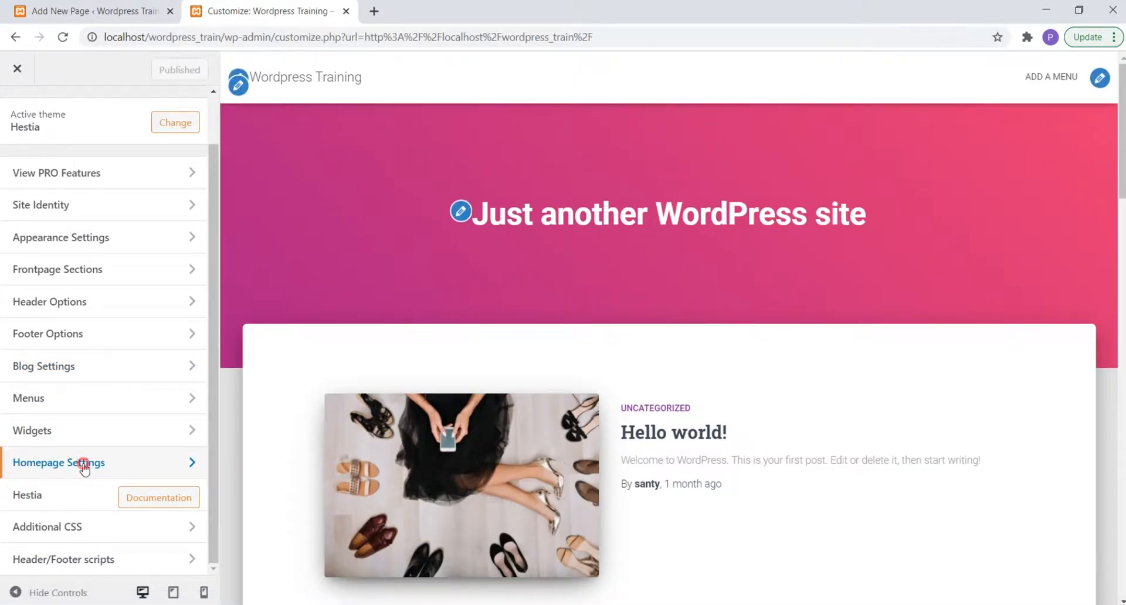
click(84, 465)
click(39, 319)
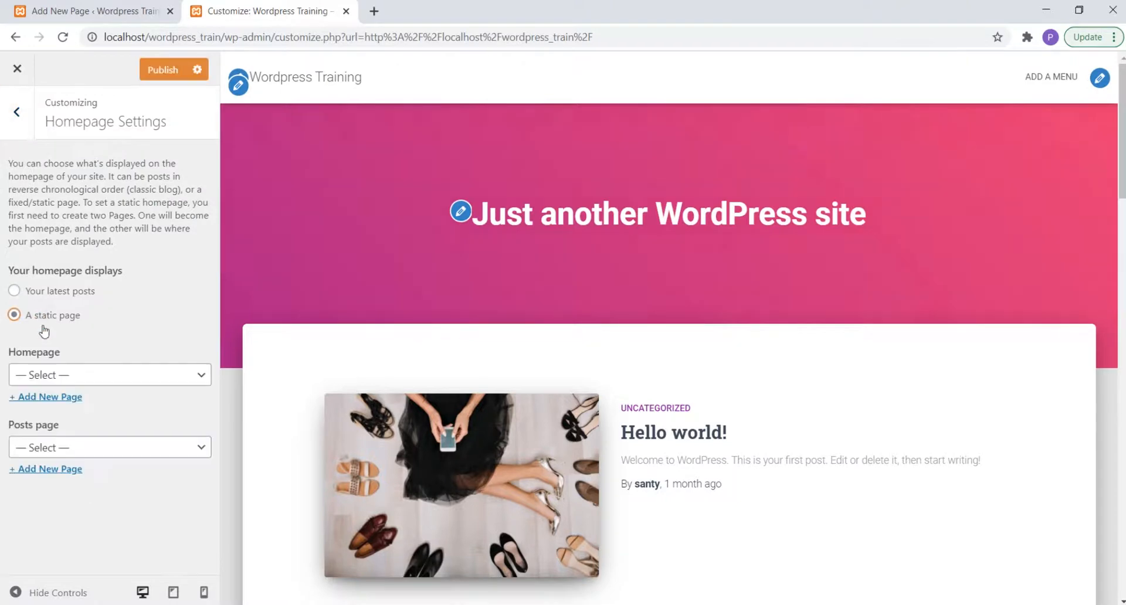
click(61, 379)
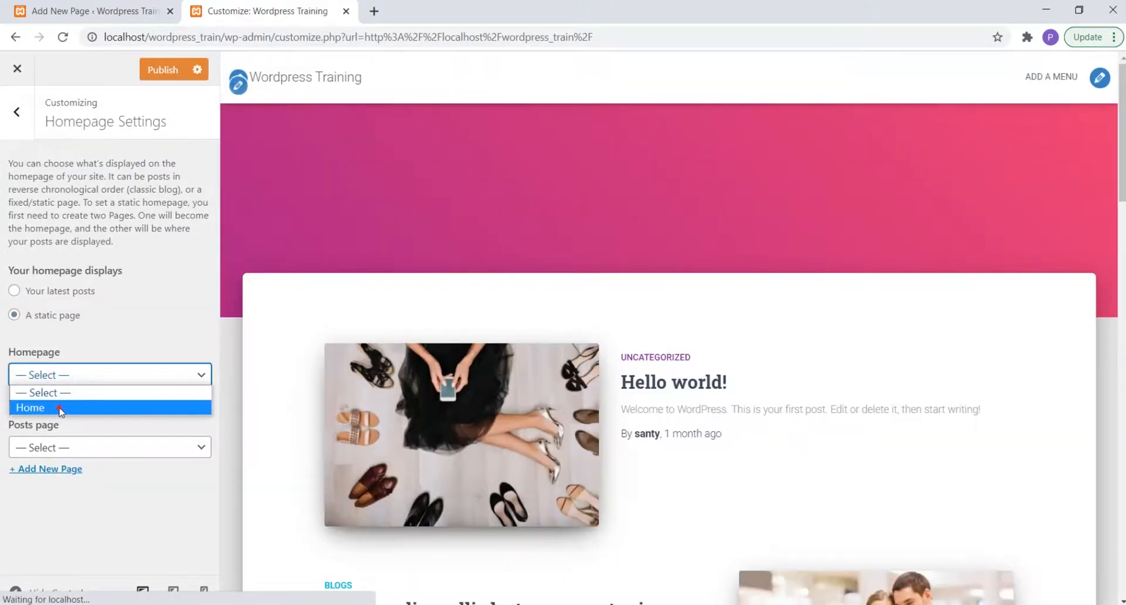
click(61, 407)
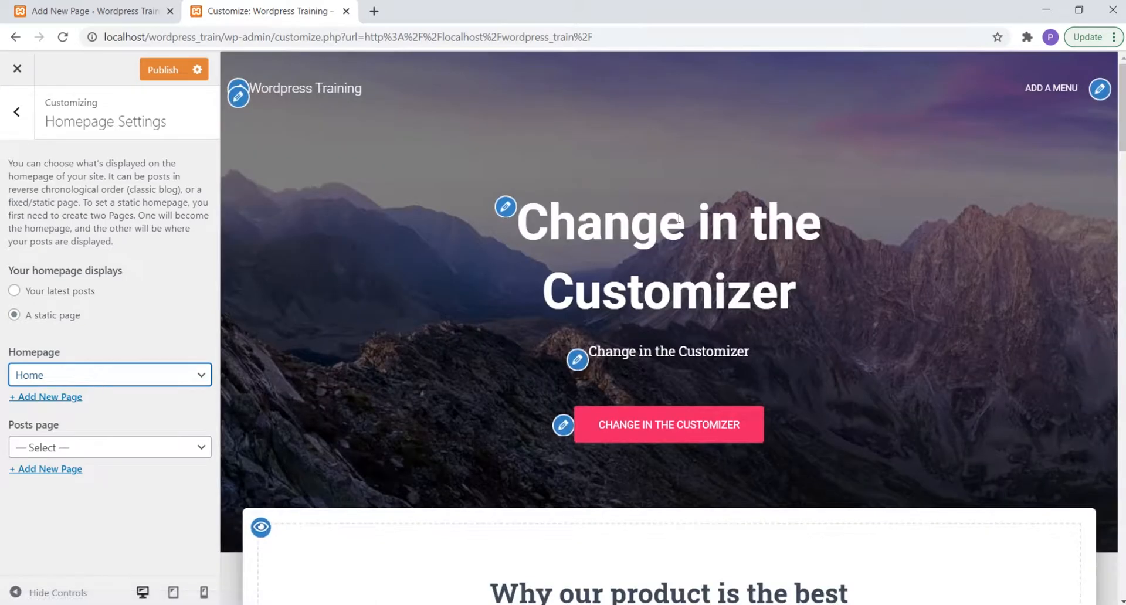
Examine the sections of the new static homepage in the preview, from the hero banner down to the footer.
scroll(689, 226, down, 15)
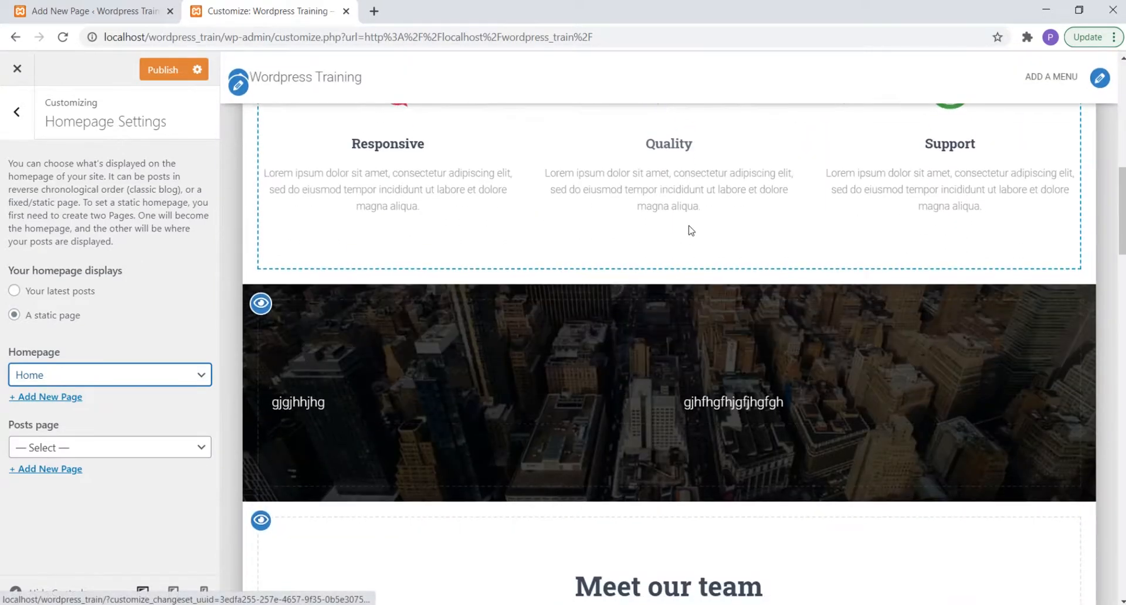
scroll(690, 230, down, 12)
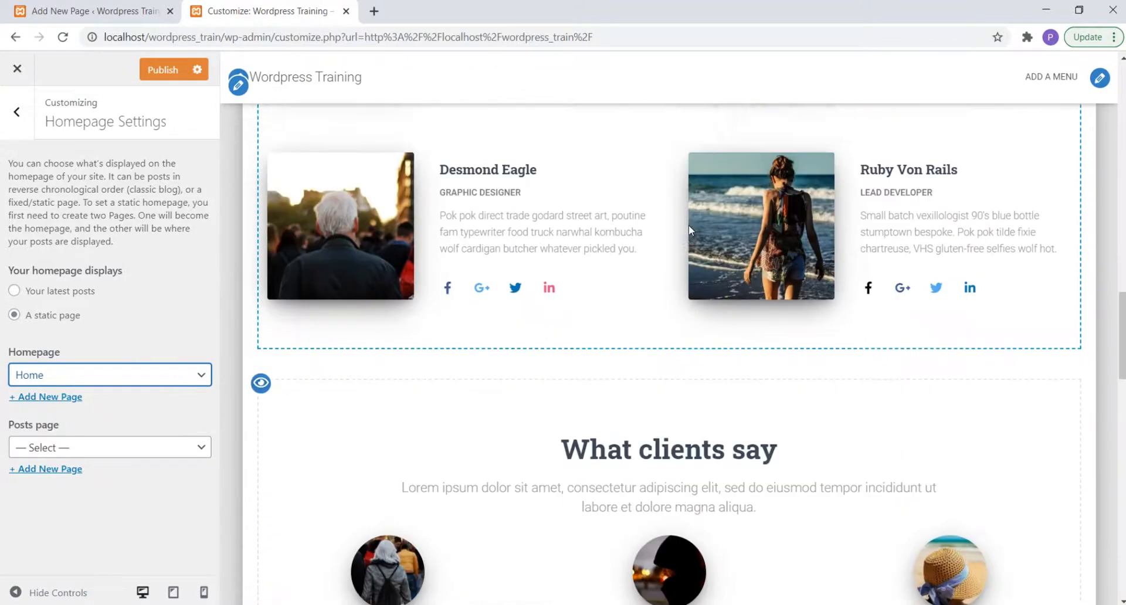
scroll(691, 230, down, 20)
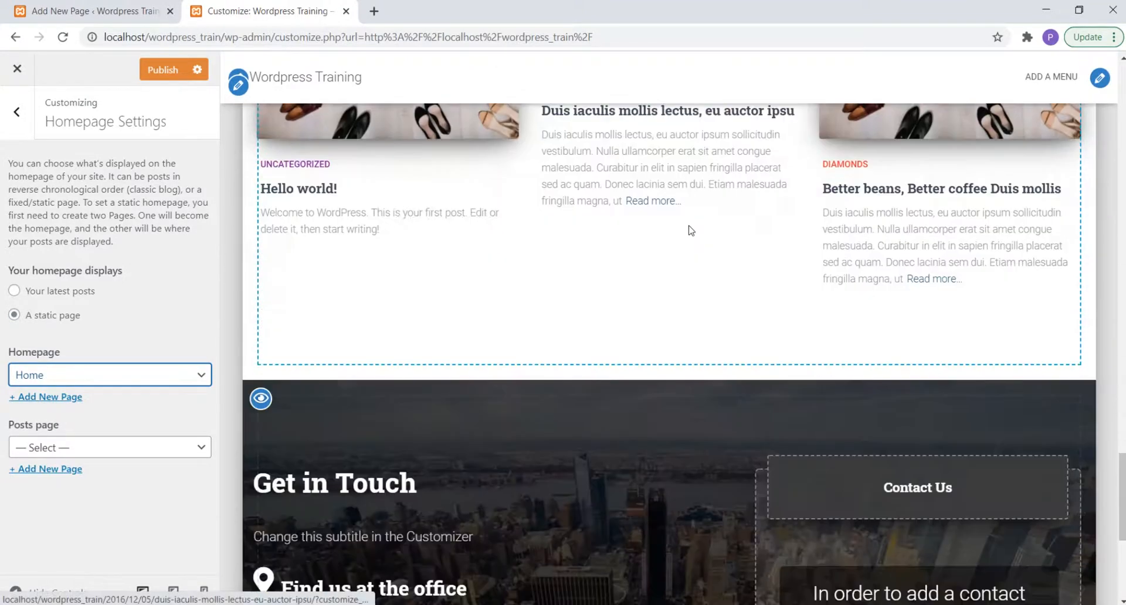
scroll(689, 229, down, 2)
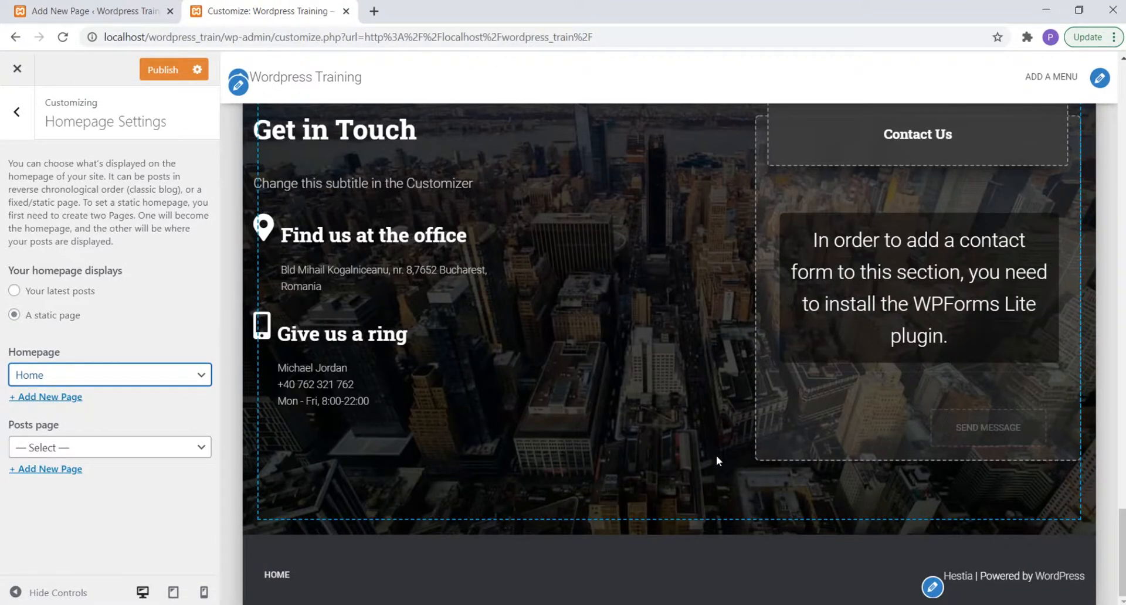
scroll(671, 316, up, 20)
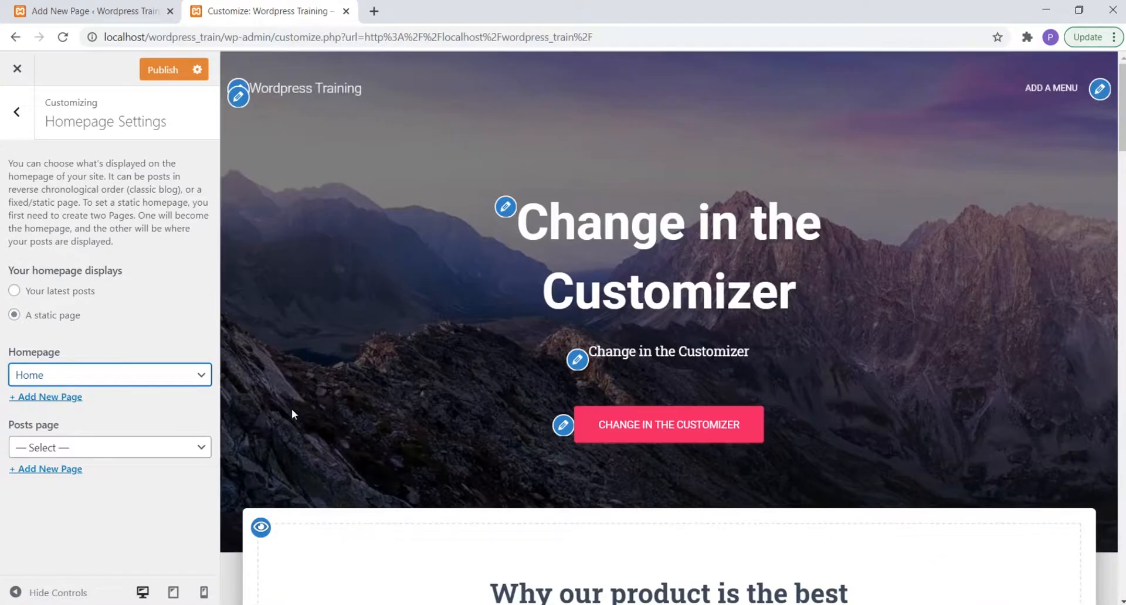
Hide the customizer controls, look through the homepage preview at full width, and show the controls again.
click(17, 592)
scroll(485, 432, down, 15)
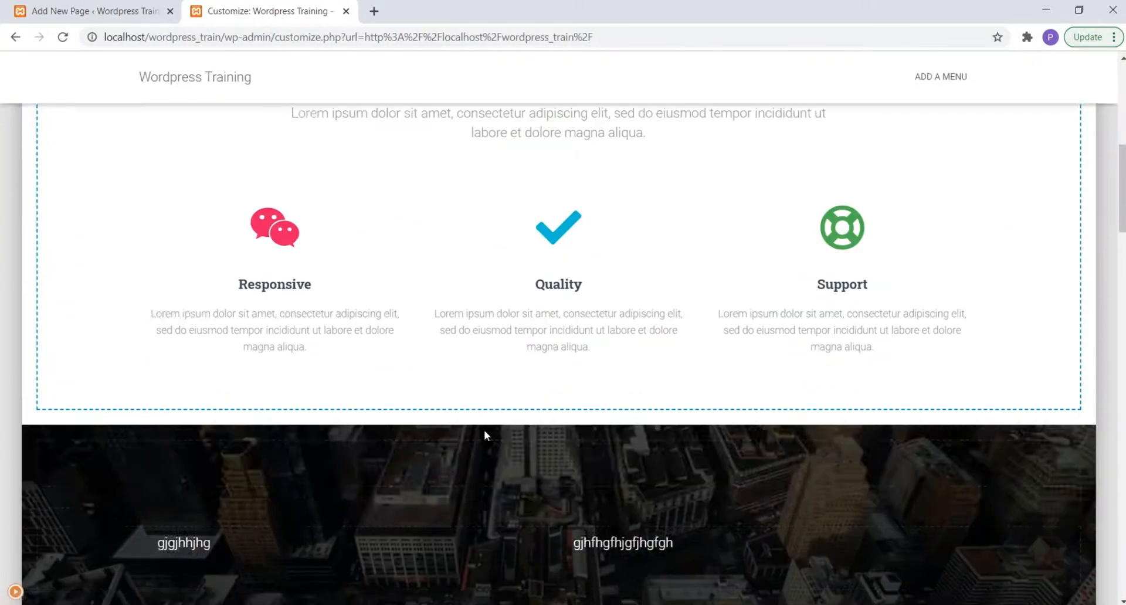
scroll(485, 435, down, 10)
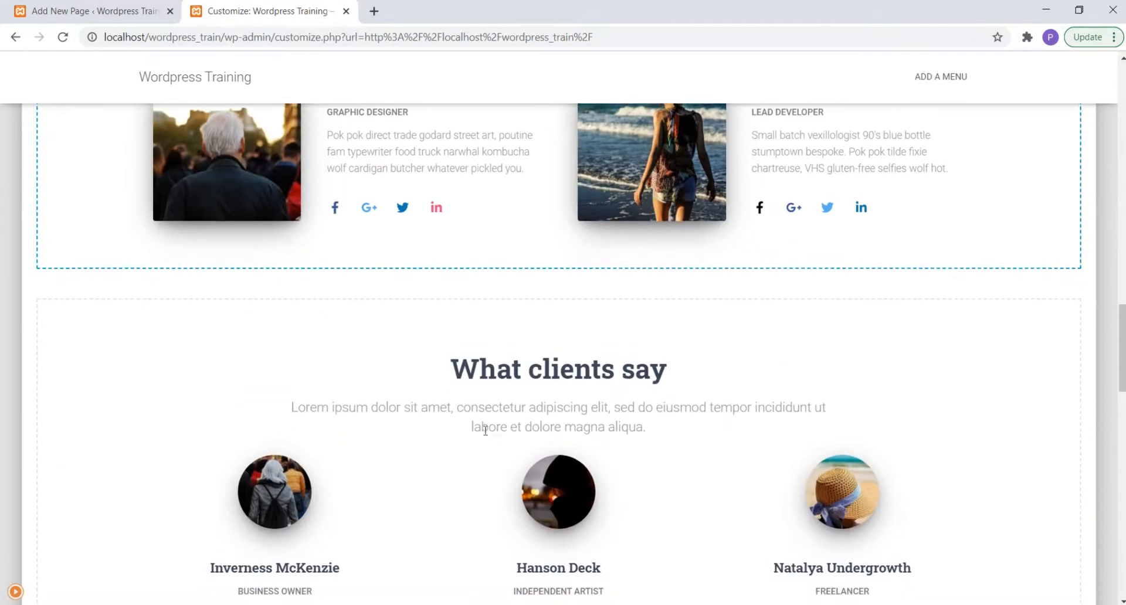
scroll(484, 435, down, 10)
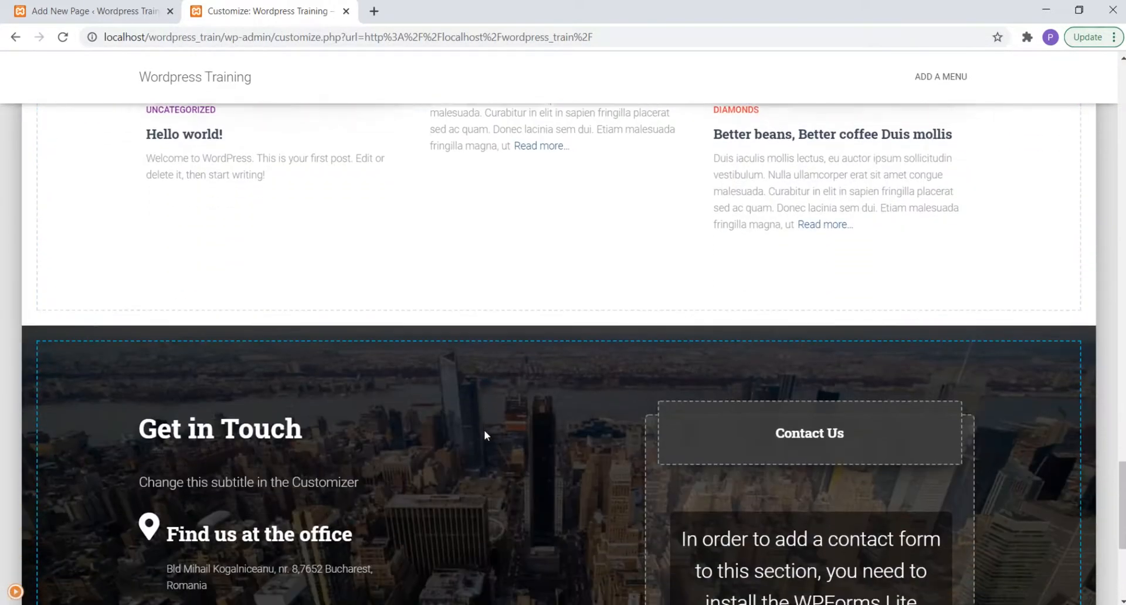
scroll(483, 435, down, 3)
scroll(485, 434, up, 12)
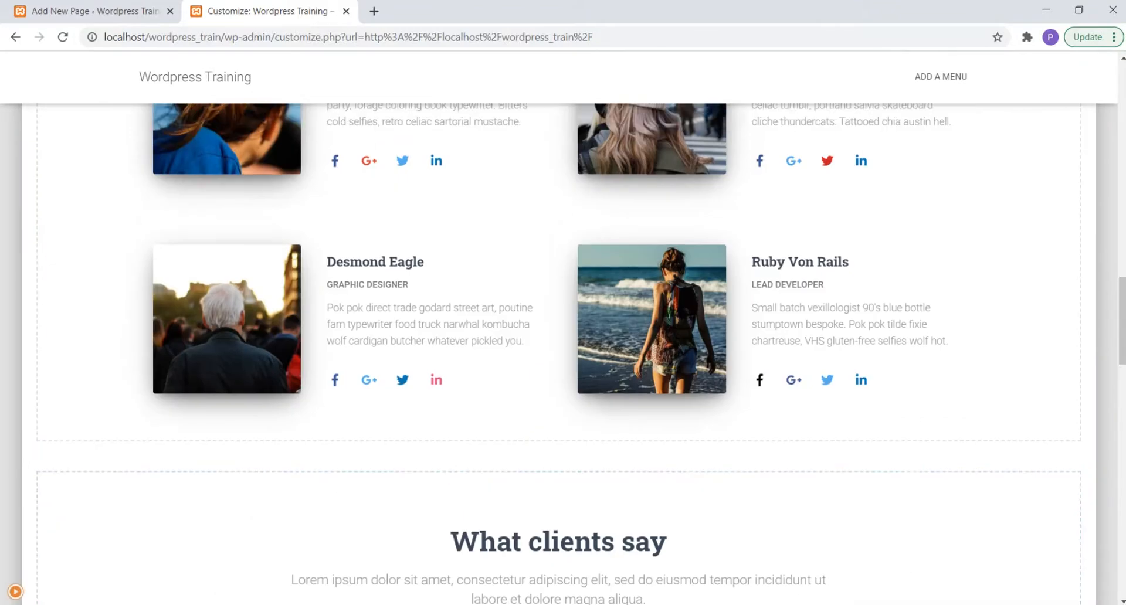
mouse_move(489, 604)
scroll(507, 394, up, 10)
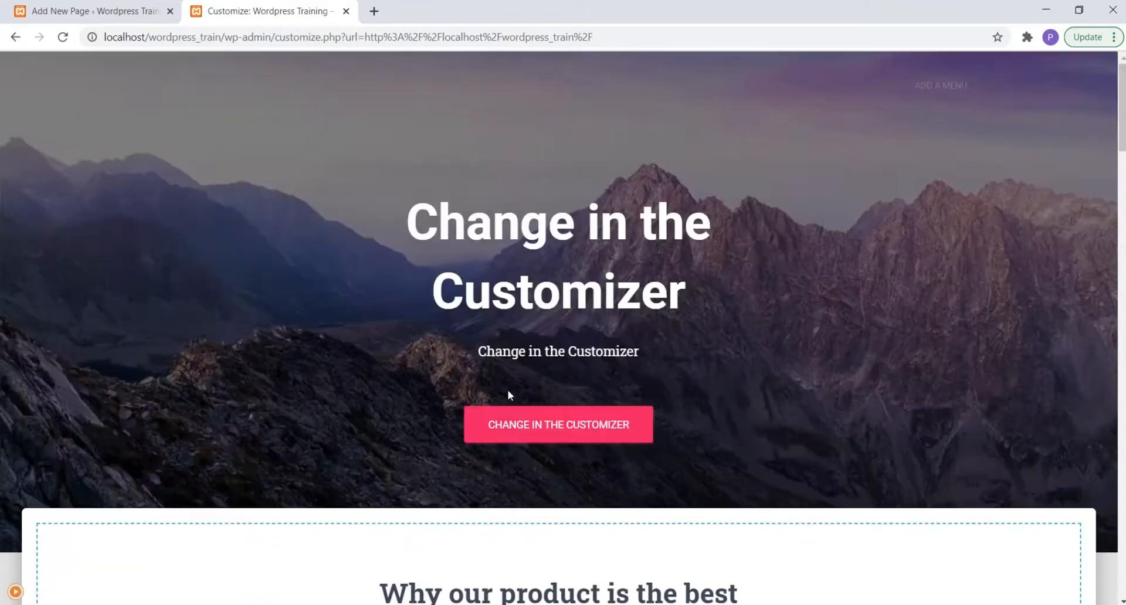
click(15, 592)
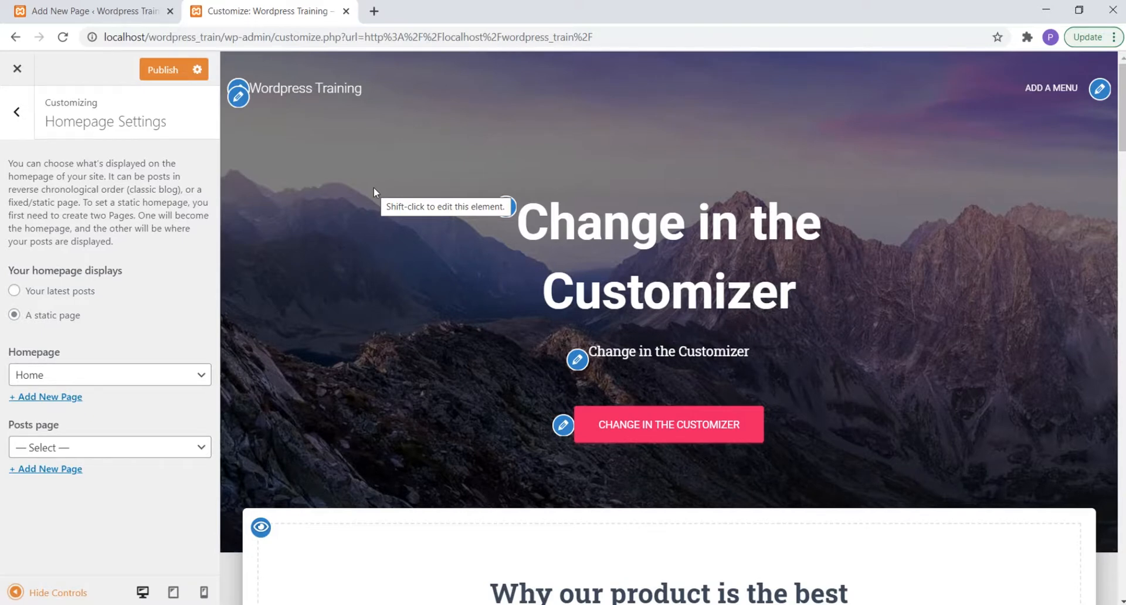
Switch back to the Home page in the block editor.
click(98, 15)
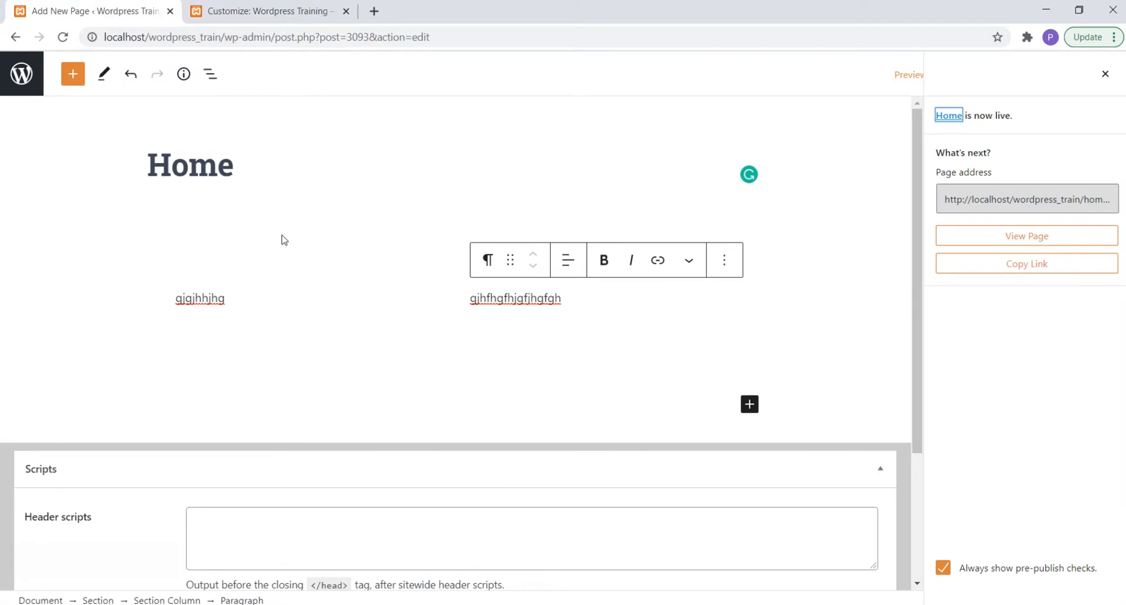